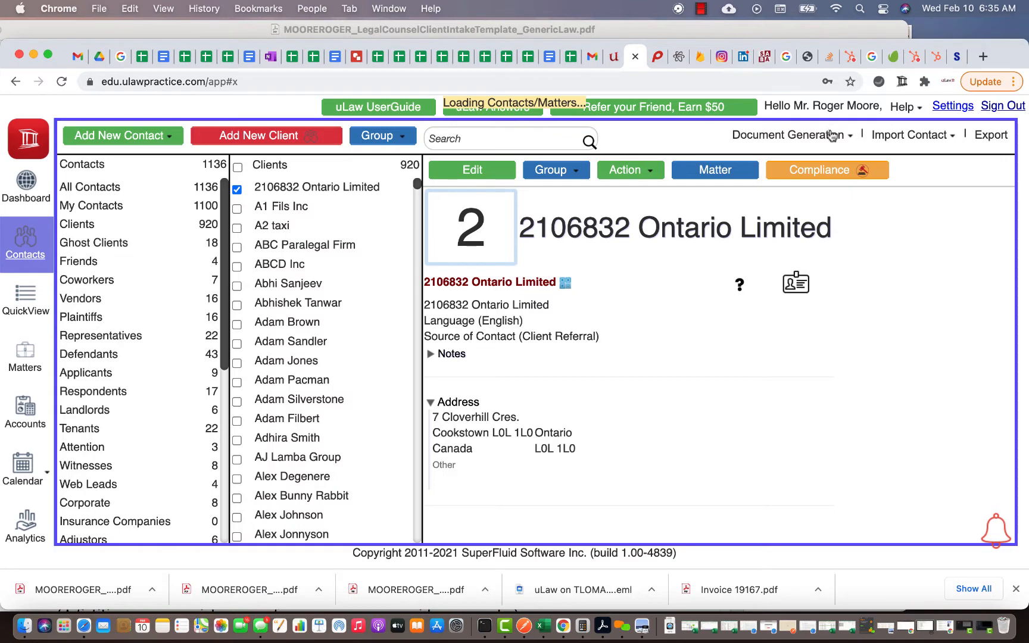
# - Check the list of intake documents that can be generated, then close it
pyautogui.click(833, 136)
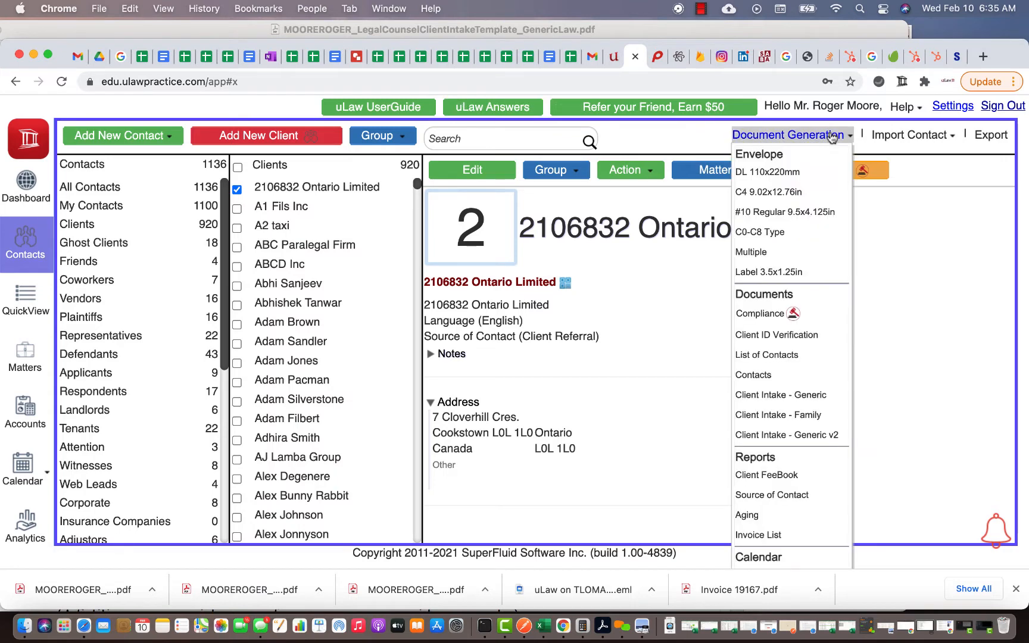
pyautogui.scroll(-1, 774, 411)
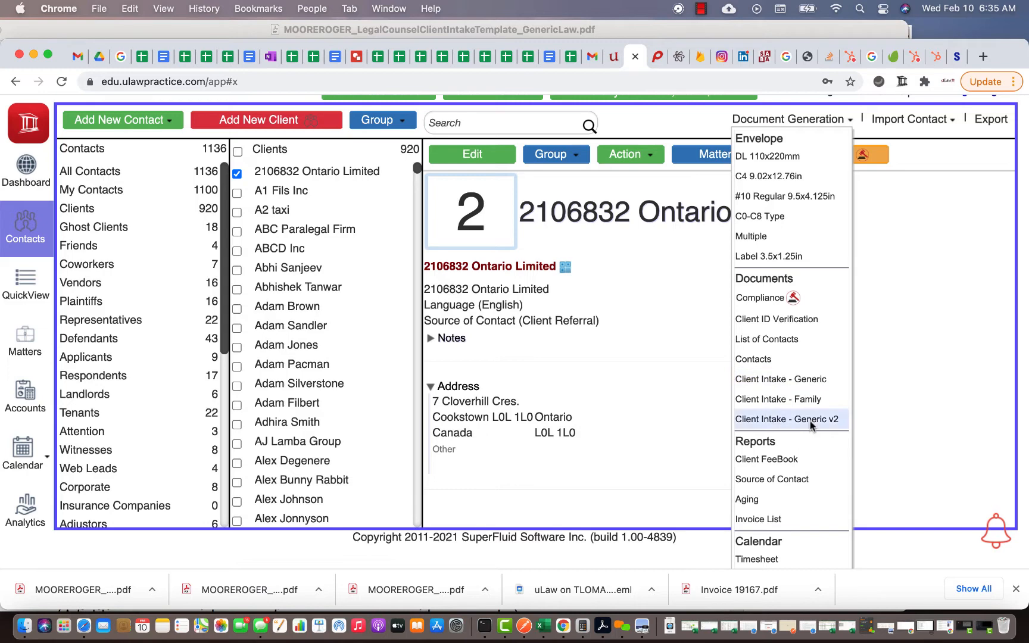
pyautogui.click(905, 360)
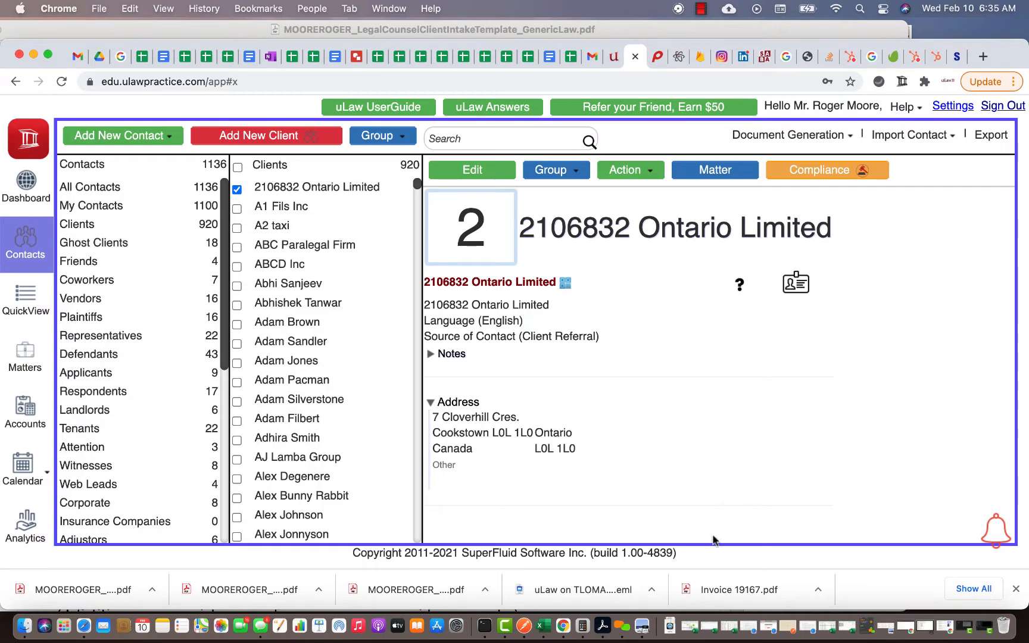
# - Open ClientIntakeTemplate_GenericLaw (3) PDF from Downloads in Acrobat, then bring uLaw back
pyautogui.click(670, 625)
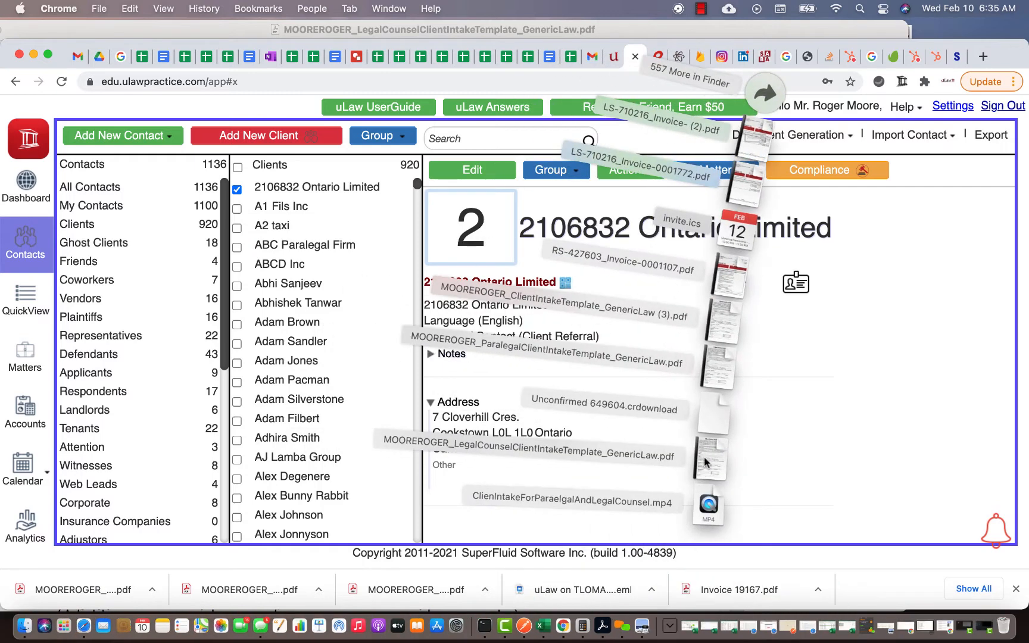
pyautogui.click(721, 320)
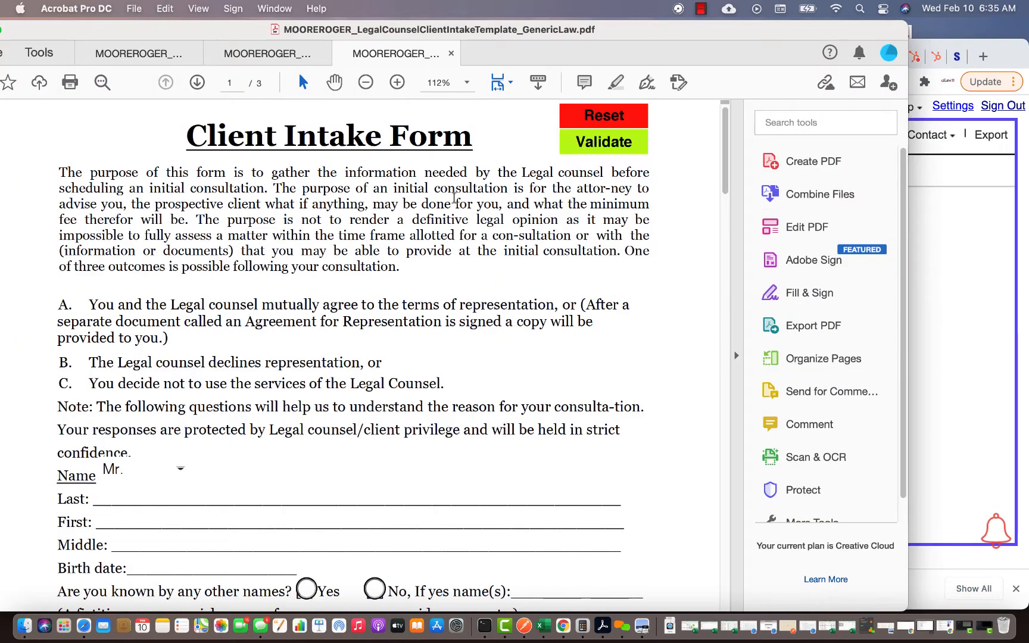
pyautogui.click(138, 54)
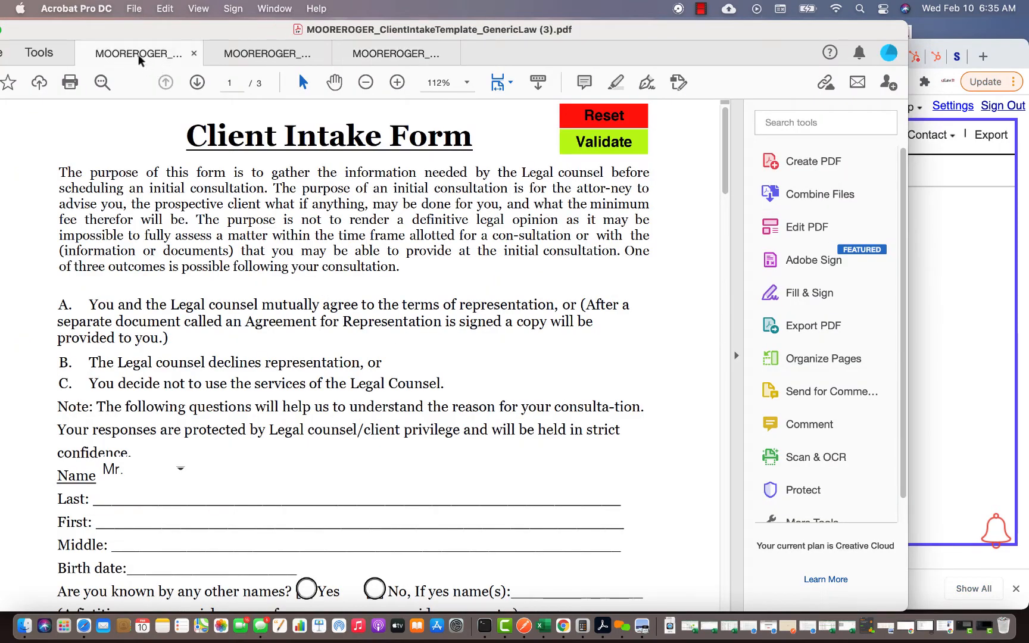
pyautogui.scroll(-5, 513, 362)
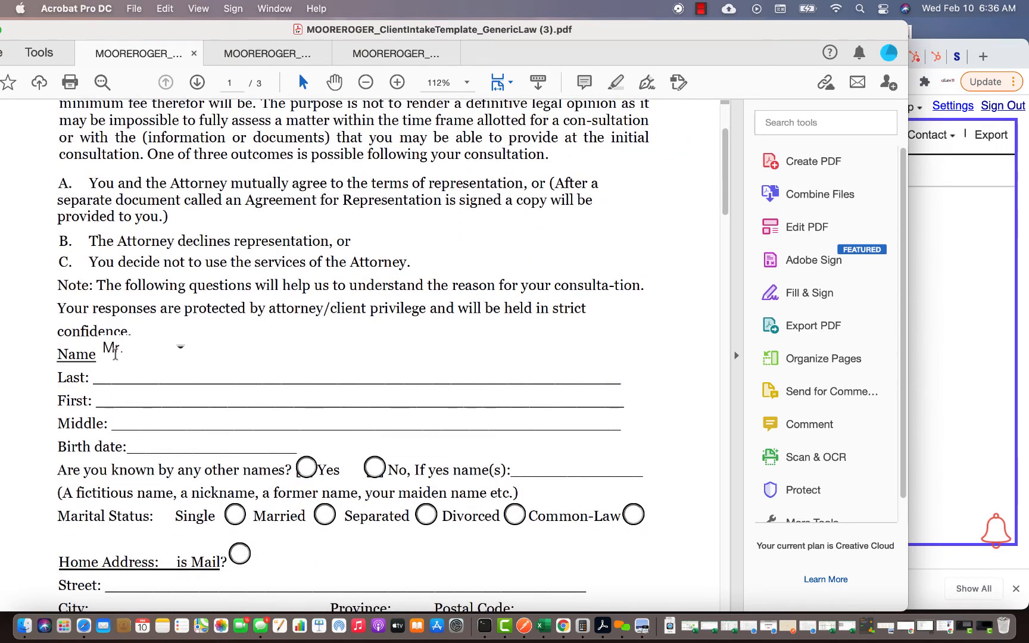
pyautogui.click(928, 237)
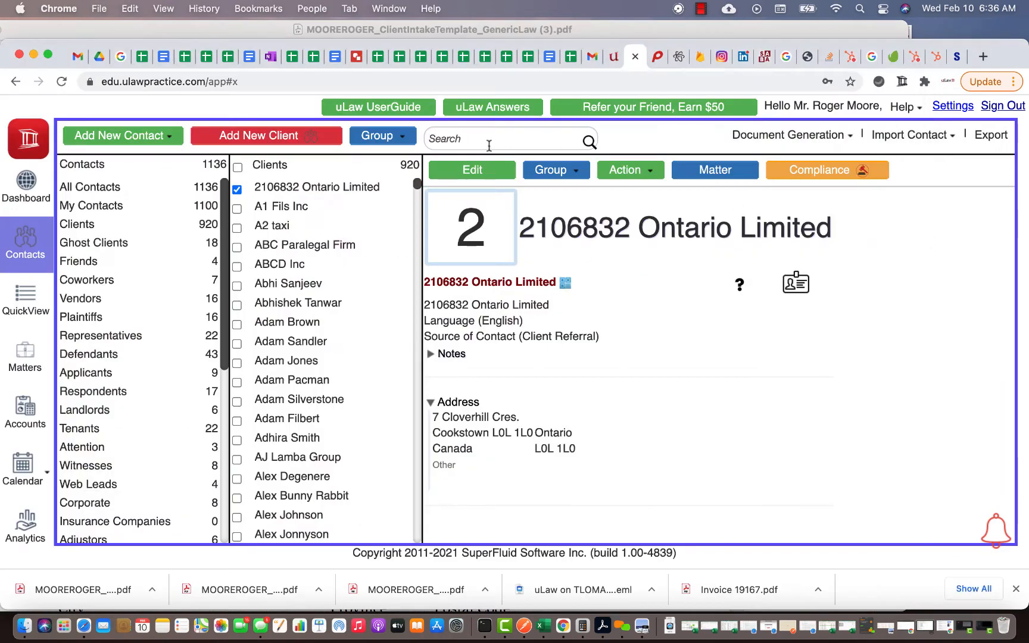
# - Start a new contact in the Clients group and move the uLaw window right
pyautogui.click(144, 137)
pyautogui.scroll(-2, 132, 155)
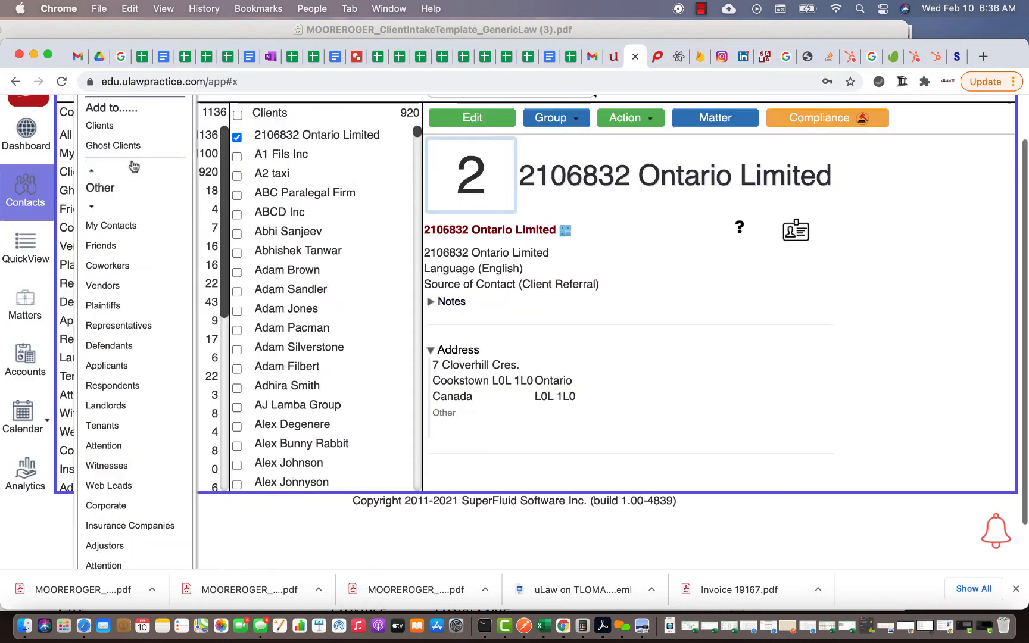
pyautogui.click(132, 135)
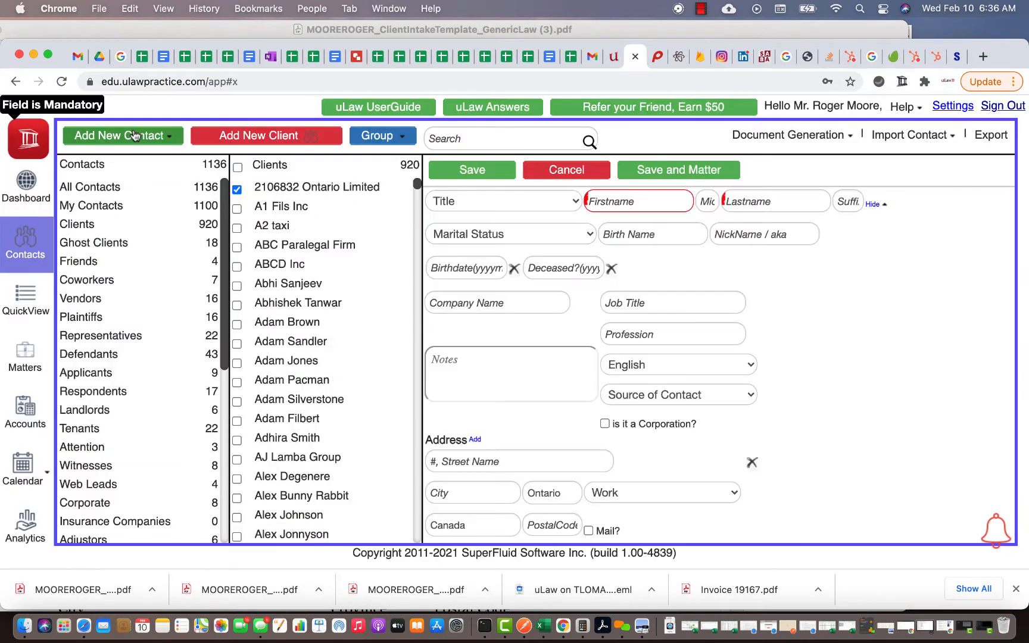
pyautogui.moveTo(45, 41); pyautogui.dragTo(189, 36)
# - Compare the intake PDF with the blank new-client form, scrolling both side by side
pyautogui.click(51, 288)
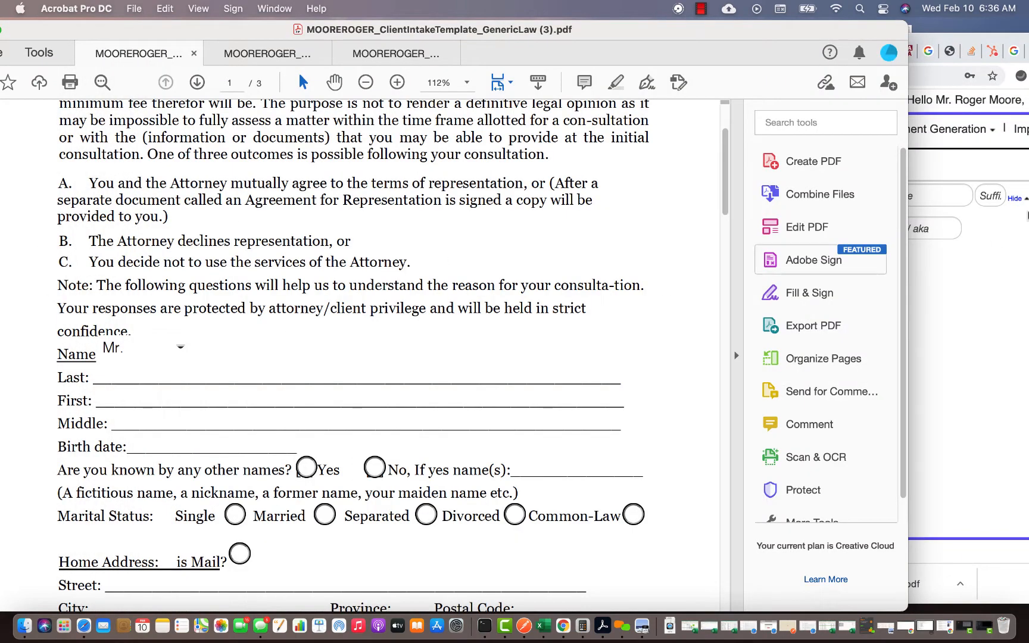
pyautogui.click(991, 296)
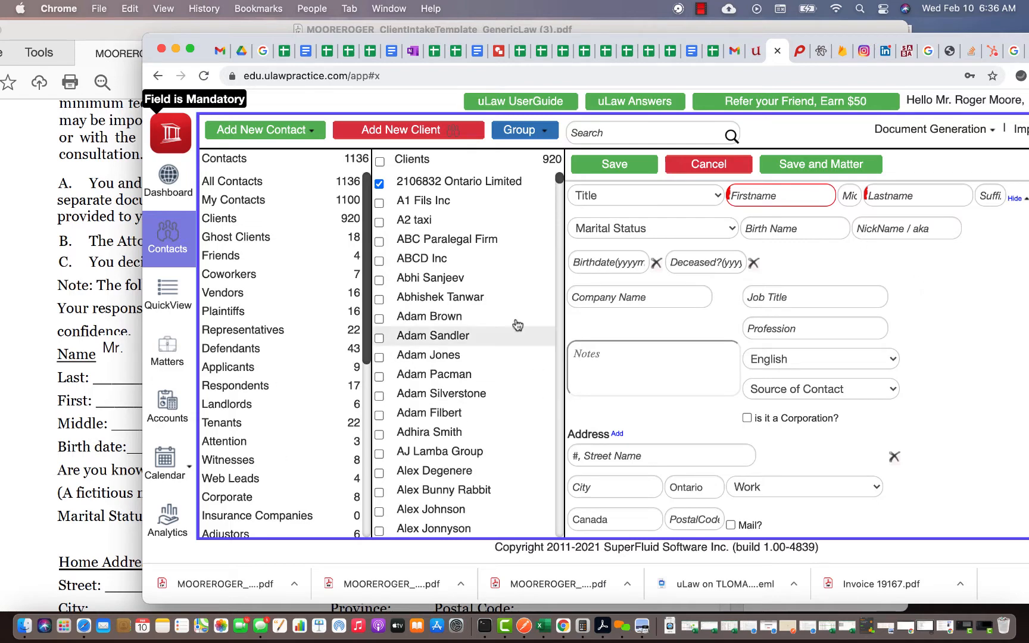
pyautogui.click(36, 418)
pyautogui.scroll(-5, 36, 419)
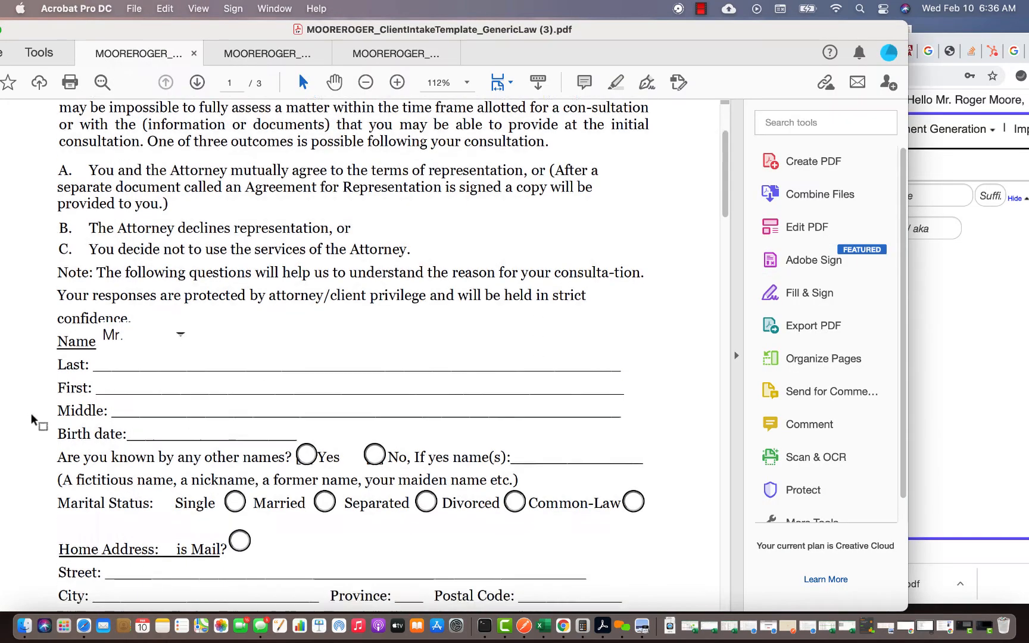
pyautogui.scroll(-2, 271, 402)
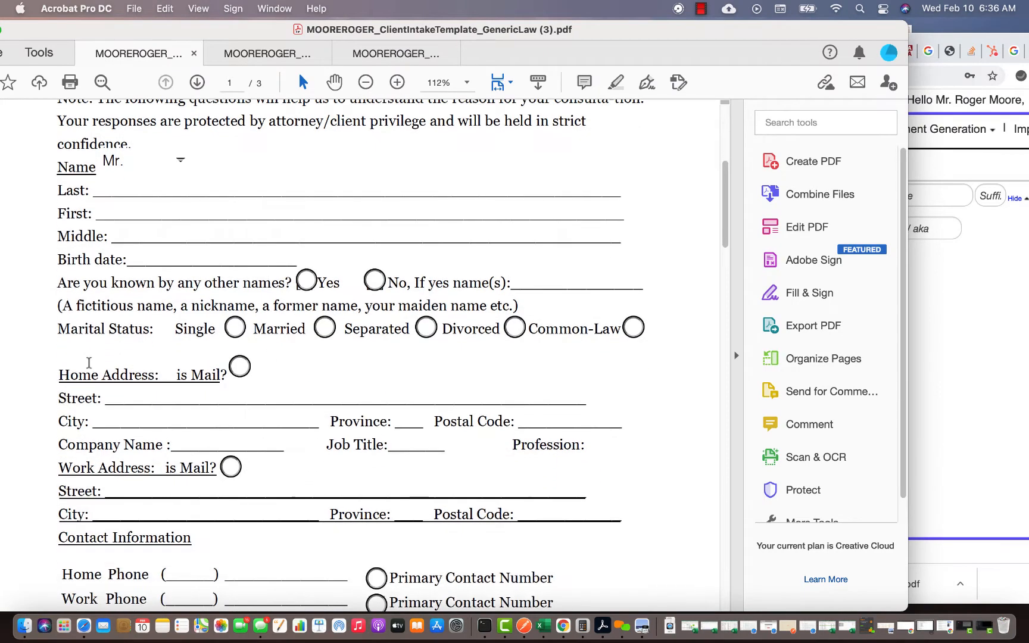
pyautogui.click(1020, 308)
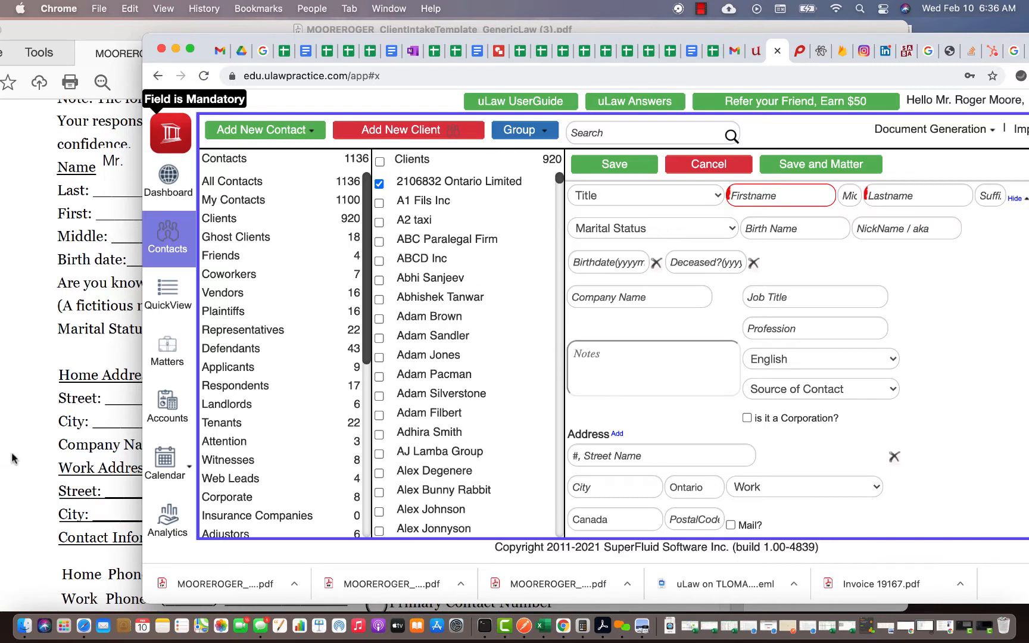
pyautogui.click(46, 443)
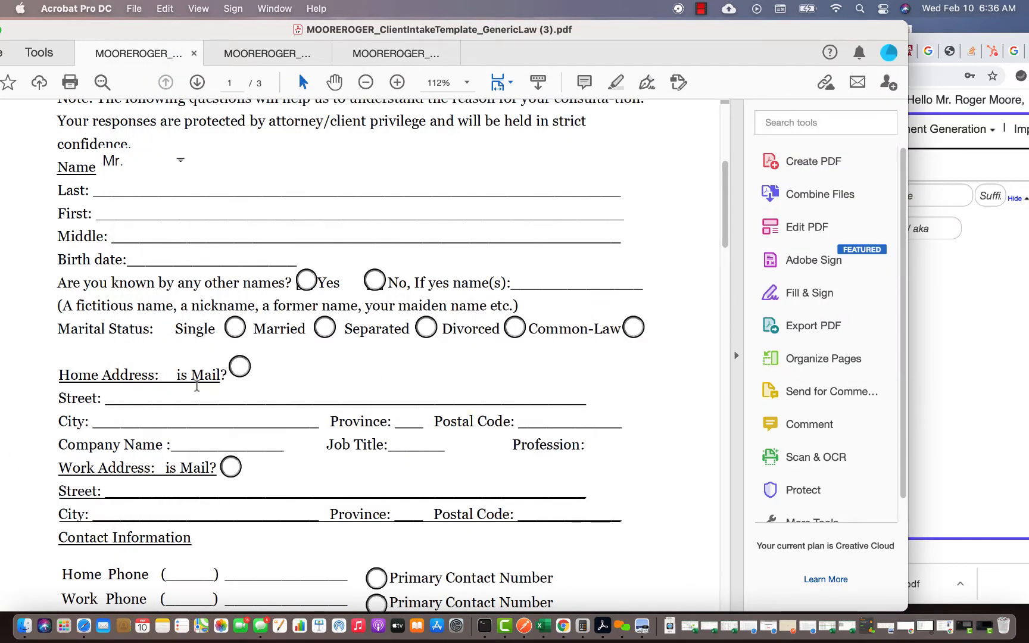
pyautogui.click(973, 403)
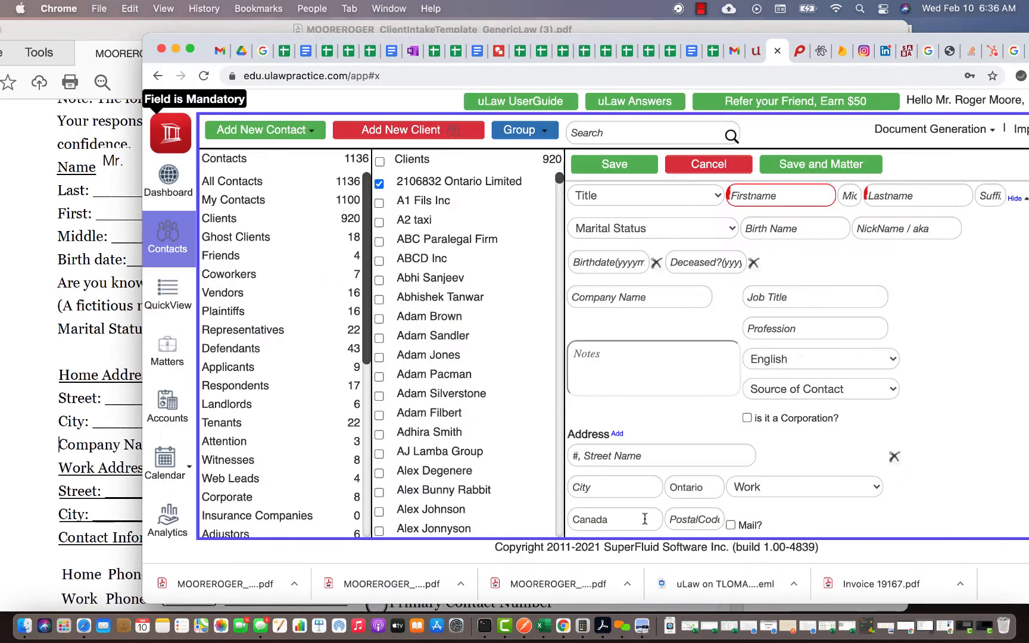
pyautogui.click(15, 425)
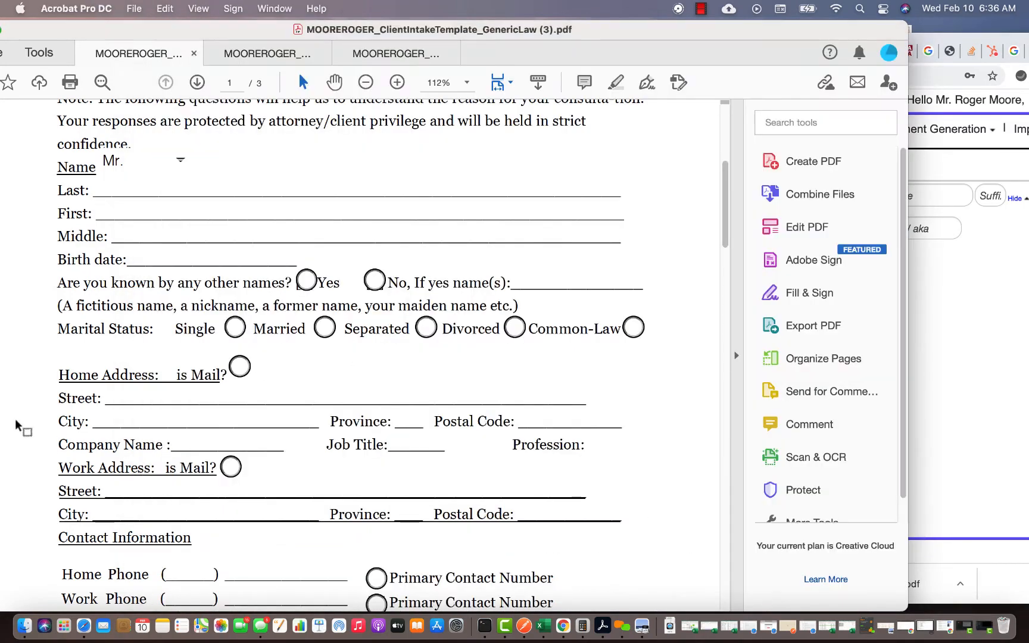
pyautogui.click(939, 331)
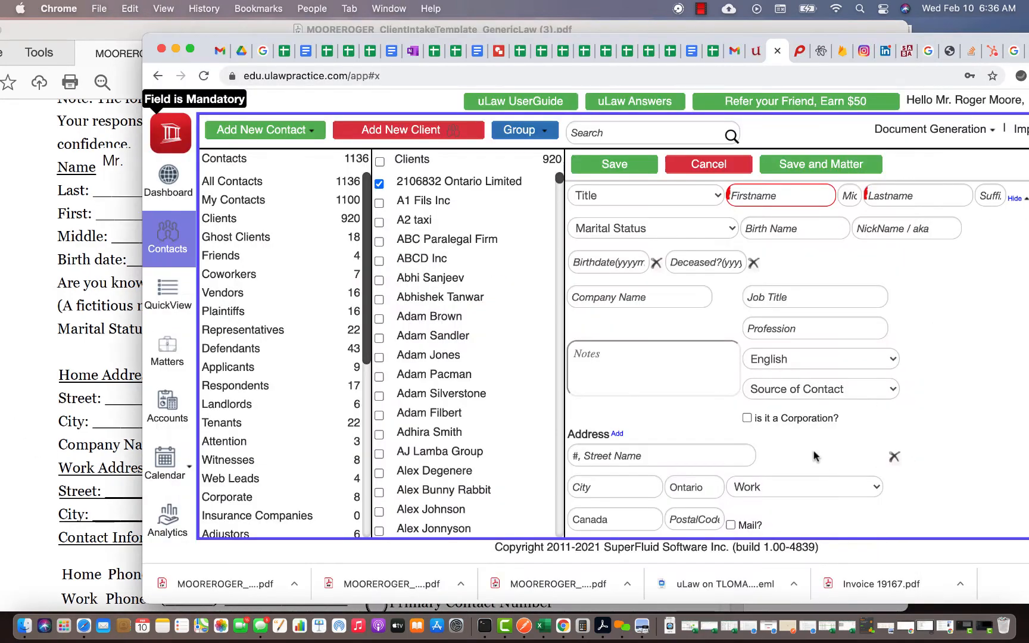
pyautogui.scroll(-2, 664, 437)
pyautogui.scroll(-5, 70, 455)
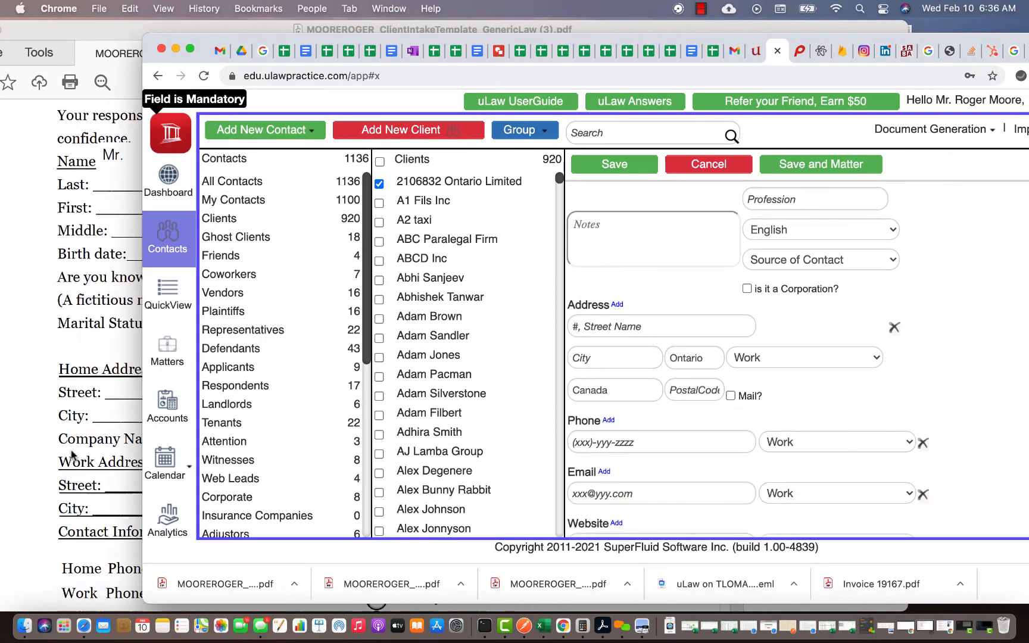
pyautogui.click(70, 455)
pyautogui.scroll(-3, 56, 464)
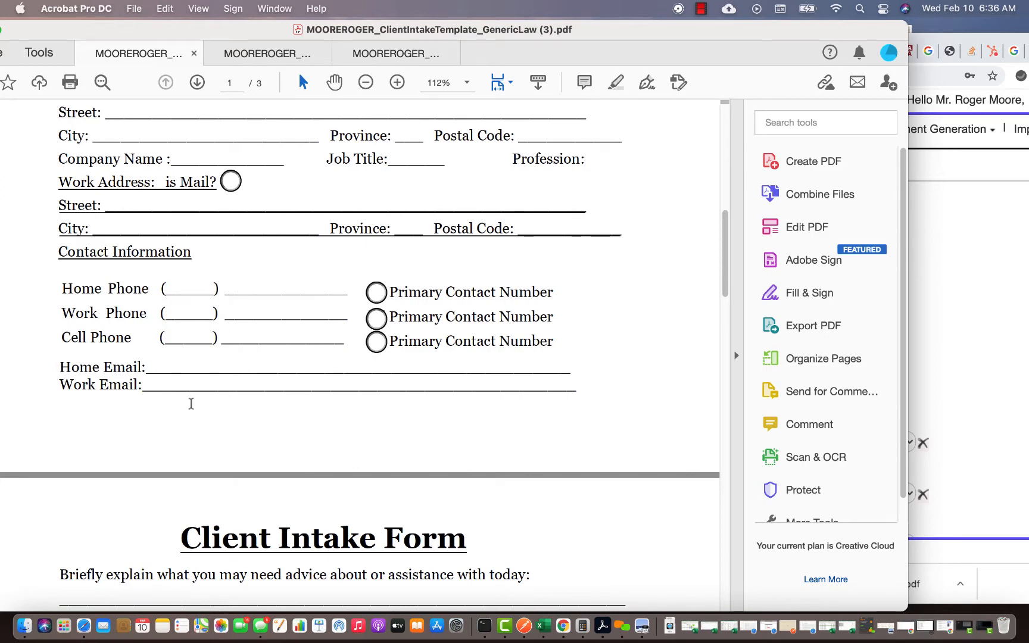
pyautogui.scroll(-6, 191, 404)
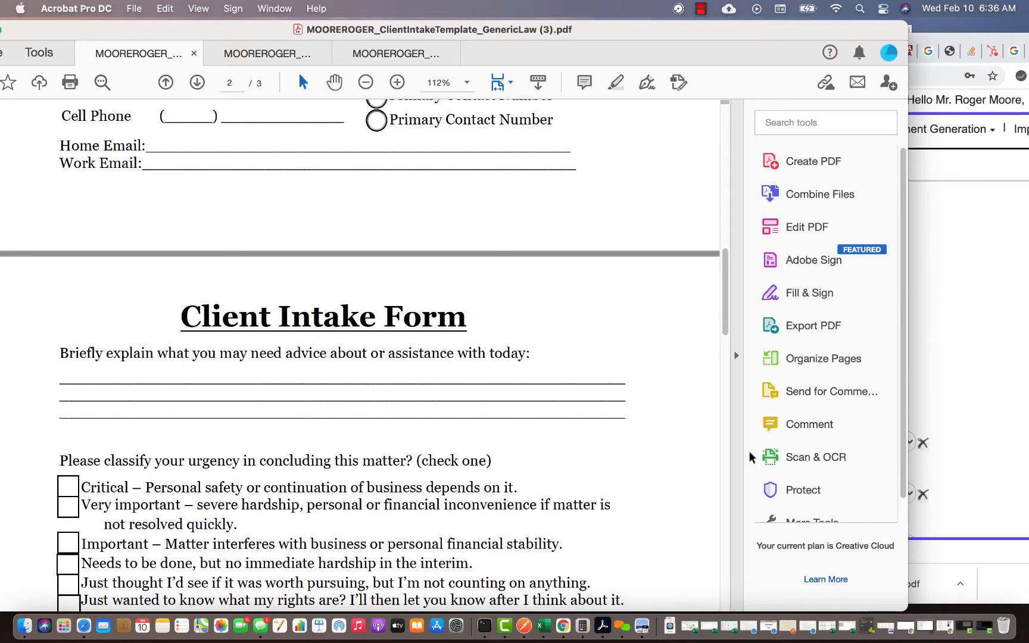
pyautogui.click(994, 377)
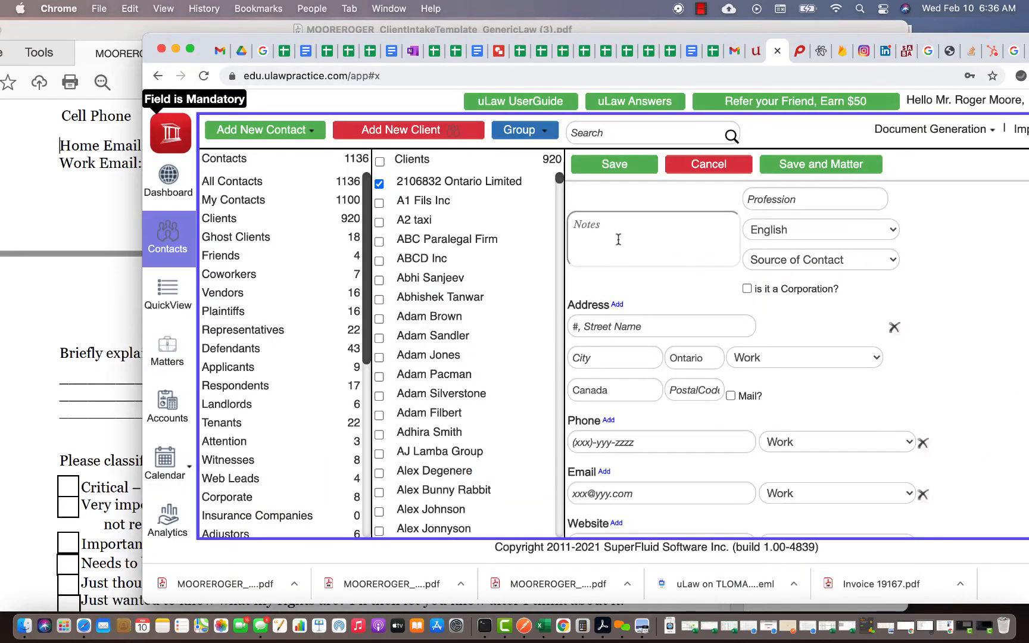
pyautogui.click(35, 450)
pyautogui.scroll(-2, 35, 449)
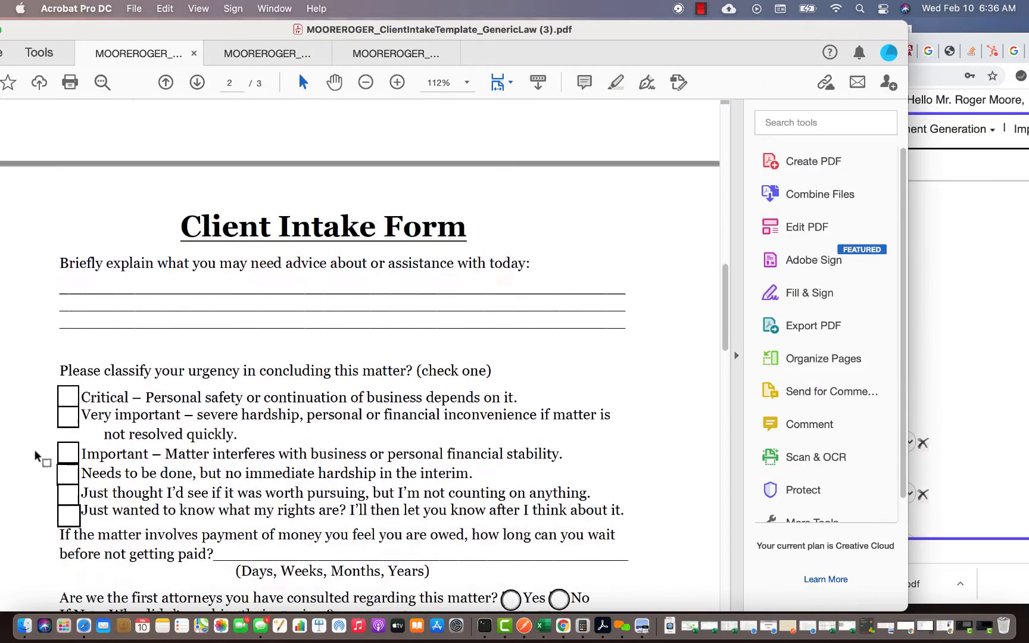
pyautogui.scroll(-5, 78, 419)
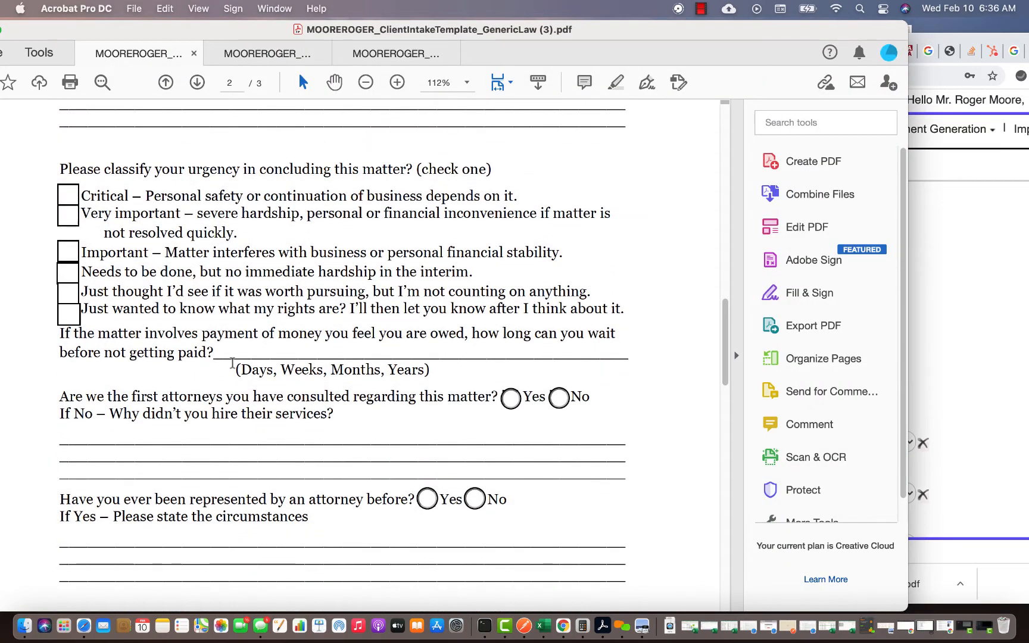
pyautogui.scroll(-8, 232, 363)
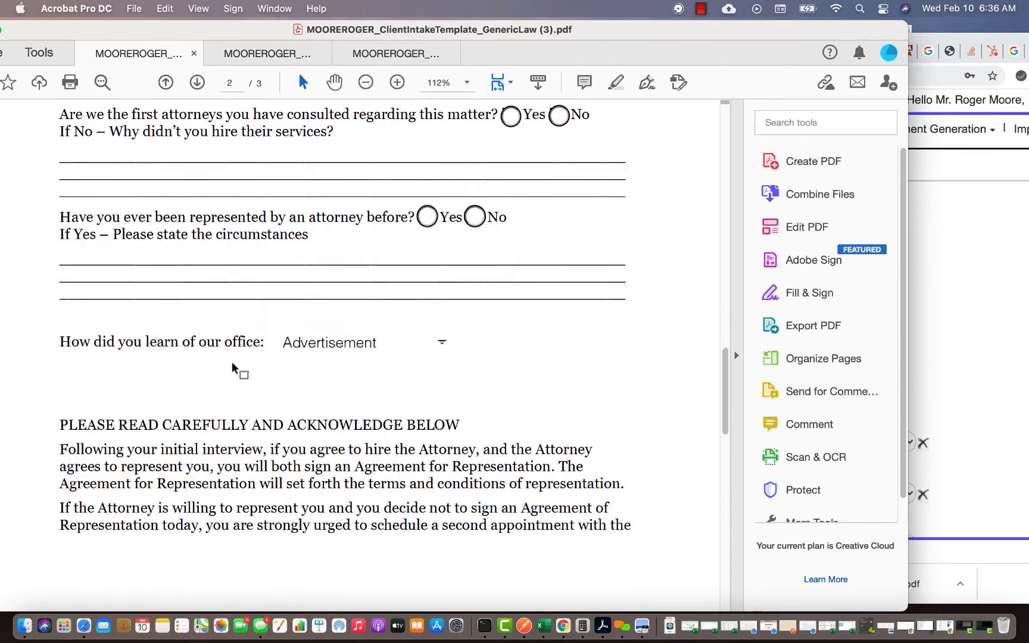
pyautogui.scroll(-15, 232, 357)
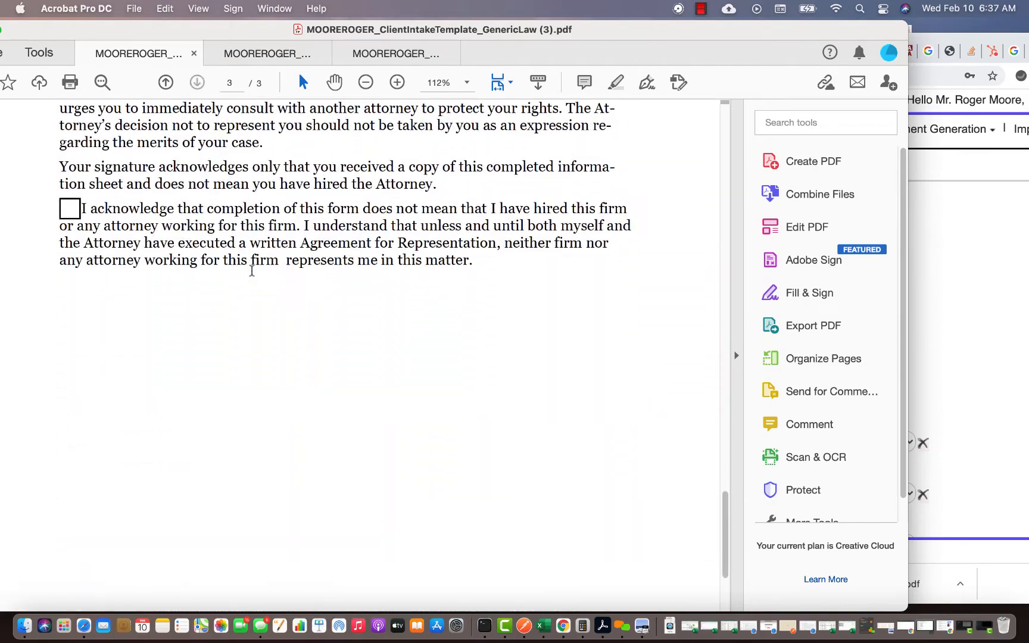
pyautogui.scroll(20, 215, 275)
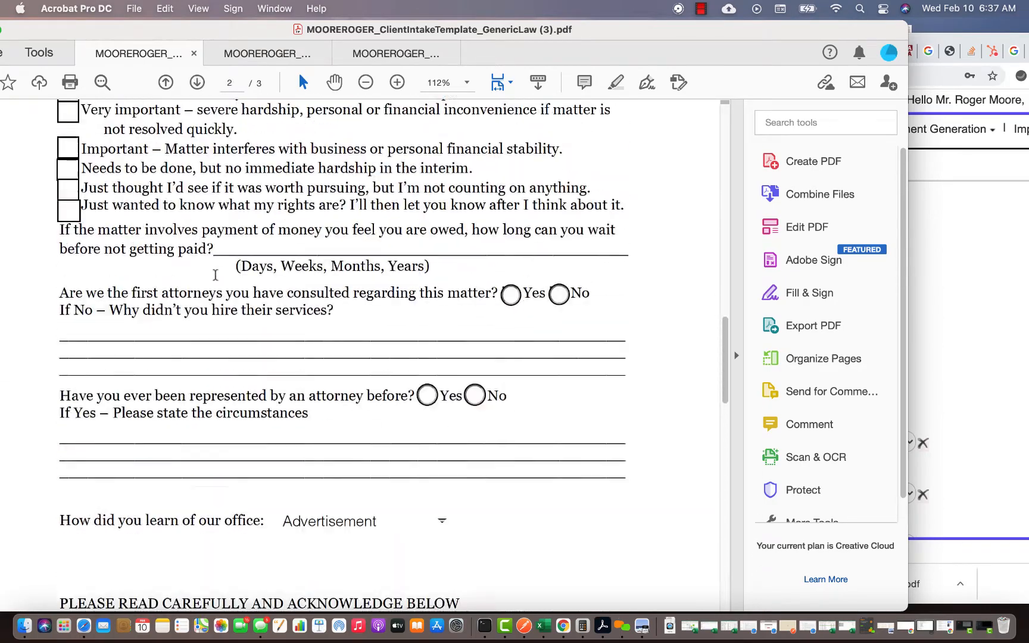
pyautogui.scroll(5, 215, 275)
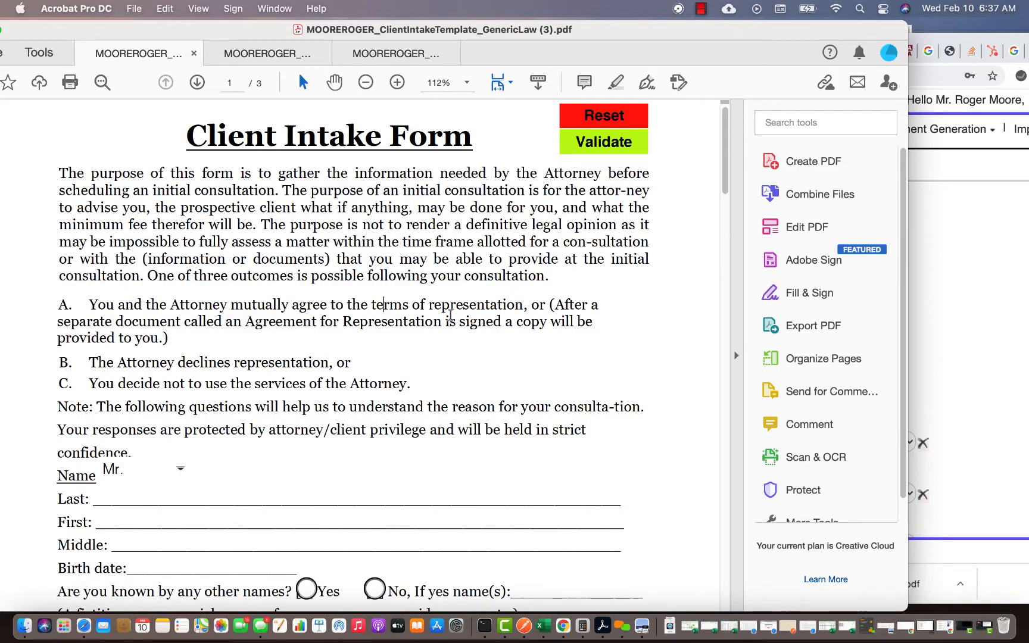
# - Choose Ms. as the client's title
pyautogui.scroll(-4, 450, 321)
pyautogui.scroll(3, 455, 328)
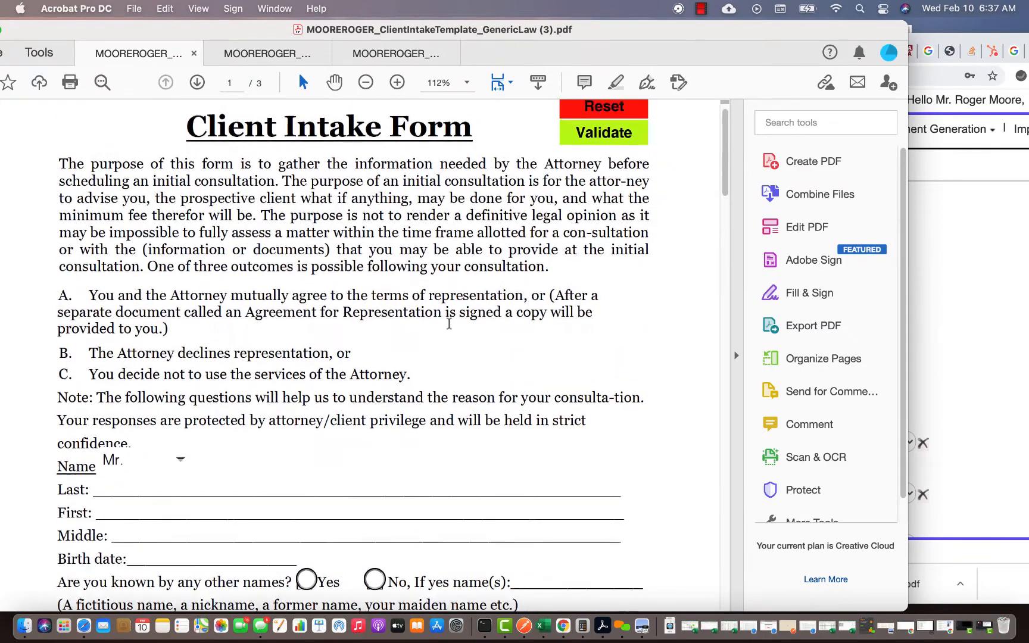
pyautogui.scroll(-4, 379, 303)
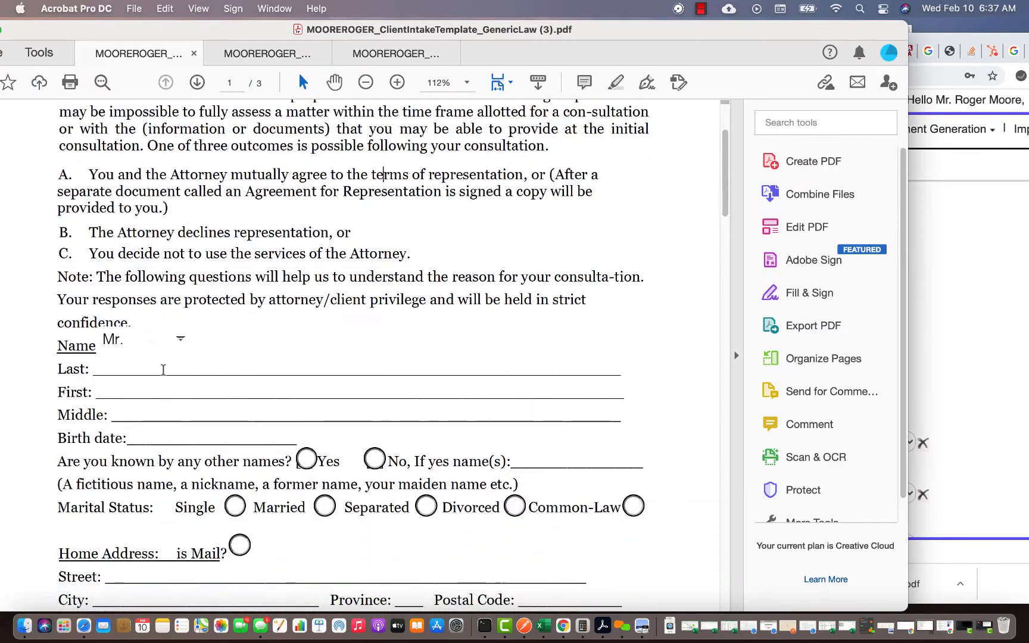
pyautogui.click(179, 340)
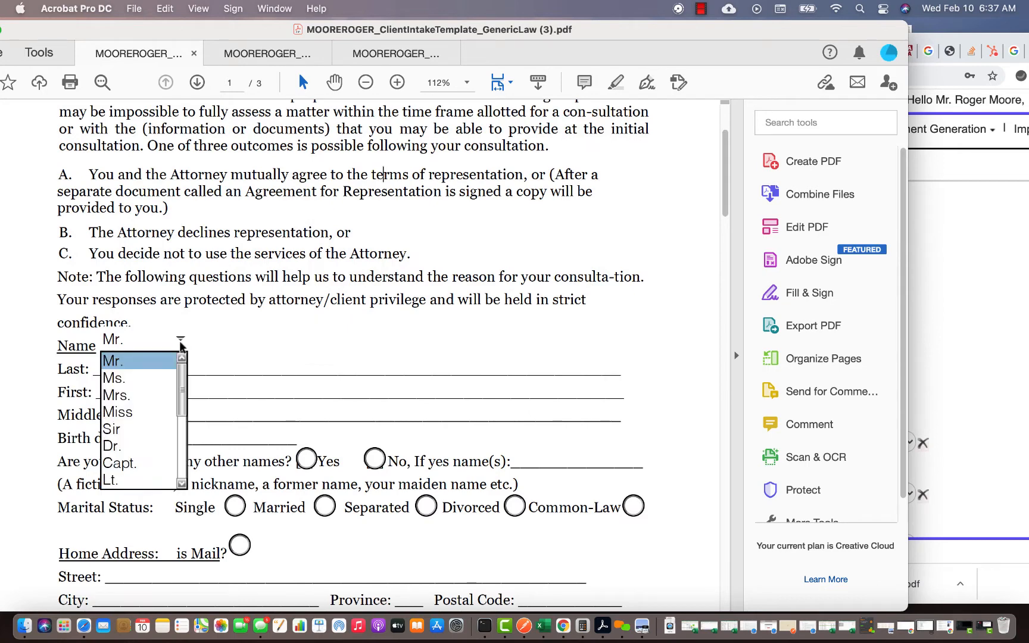
pyautogui.click(126, 380)
# - Enter the client's last, first and middle names
pyautogui.click(120, 371)
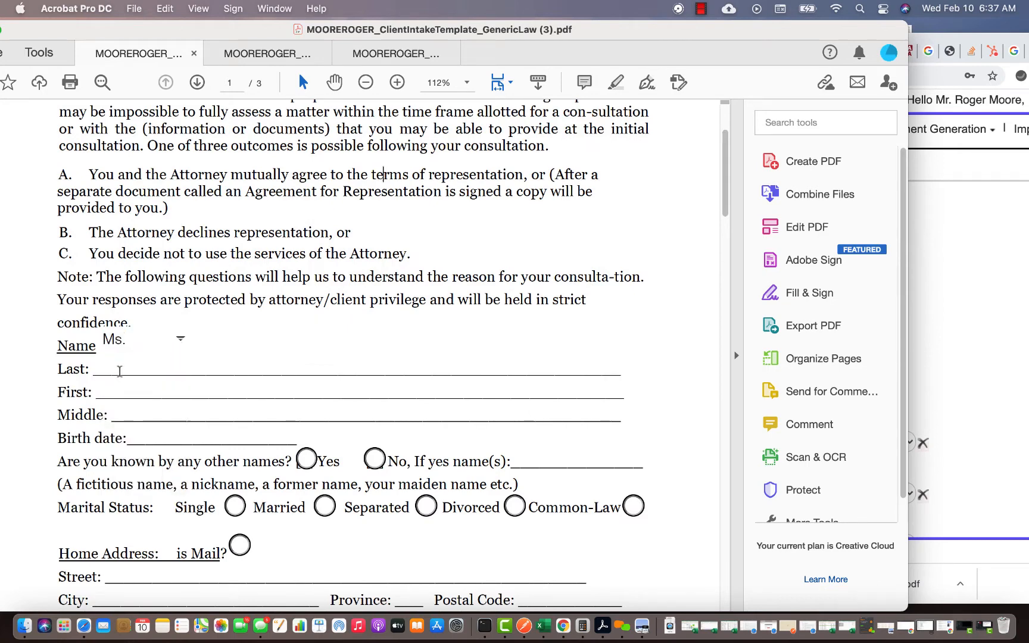
pyautogui.press('Tab')
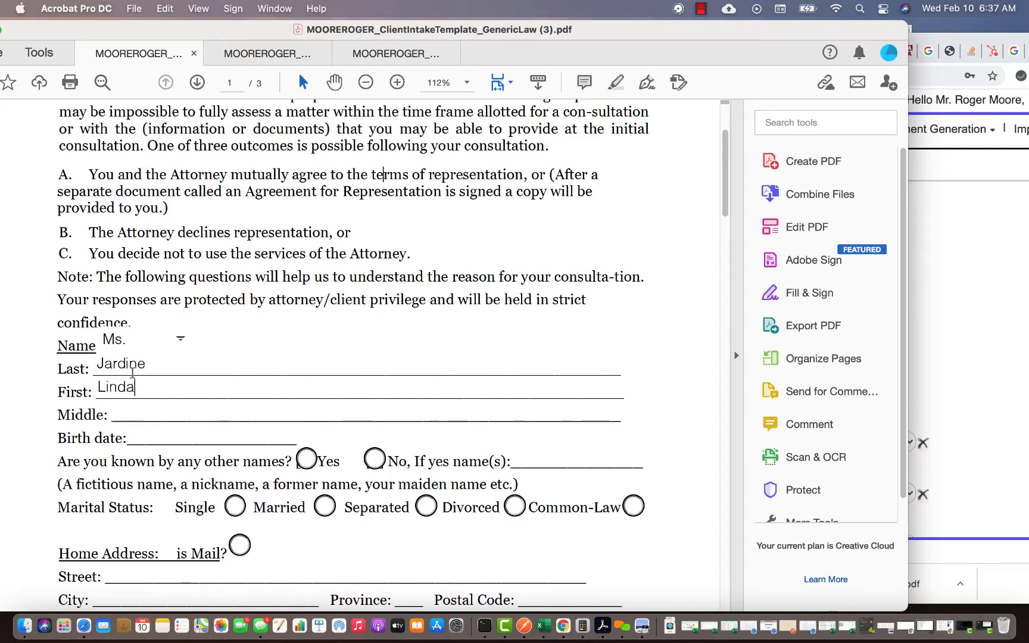
pyautogui.click(135, 407)
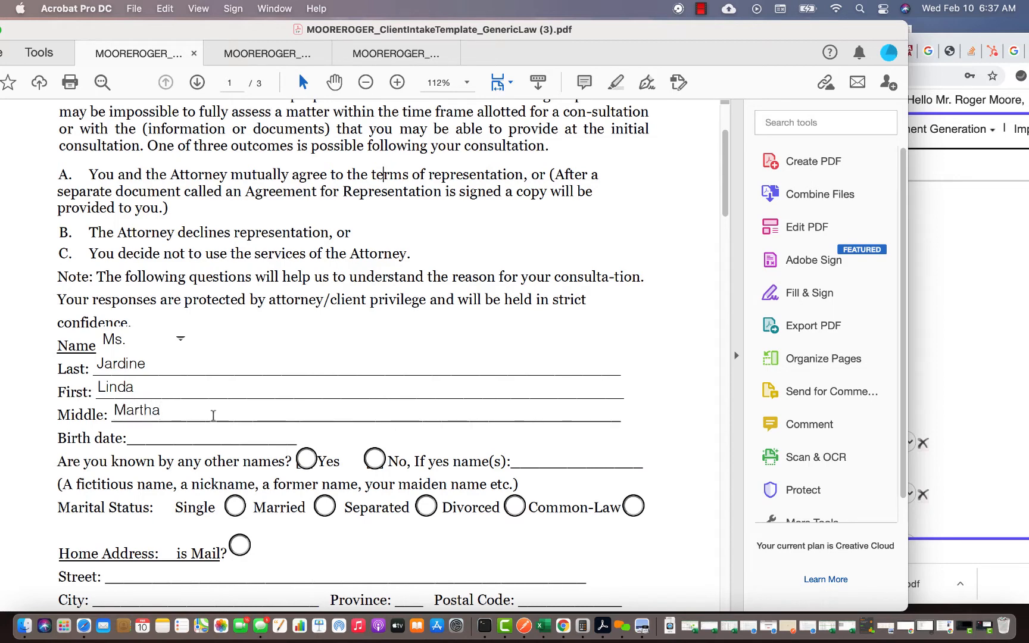
# - Set the birth date from the calendar, correcting its year to end in 00
pyautogui.click(318, 435)
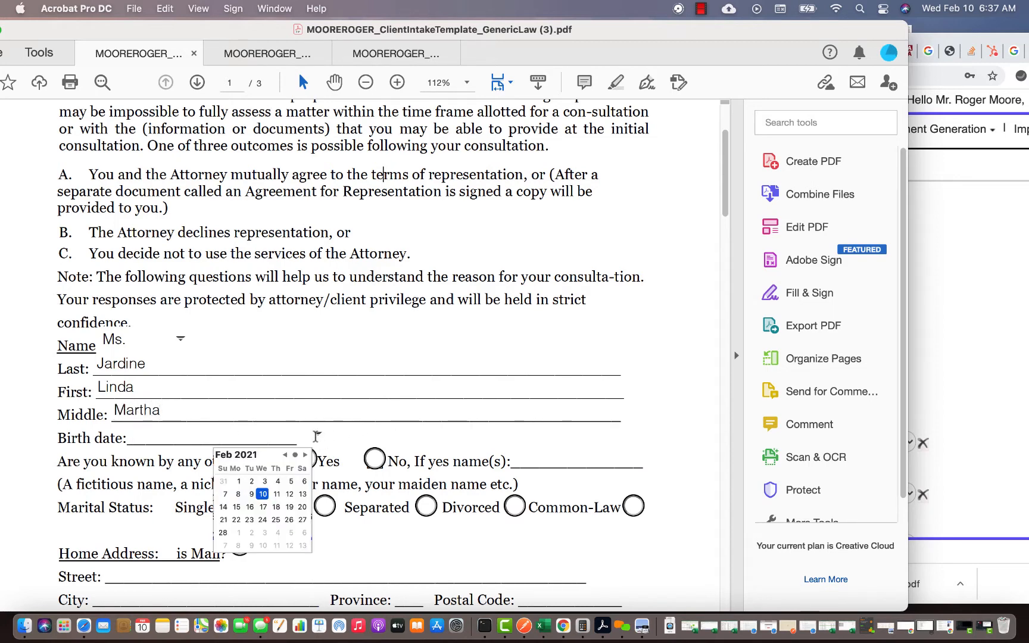
pyautogui.click(286, 455)
pyautogui.click(286, 455)
pyautogui.click(286, 455)
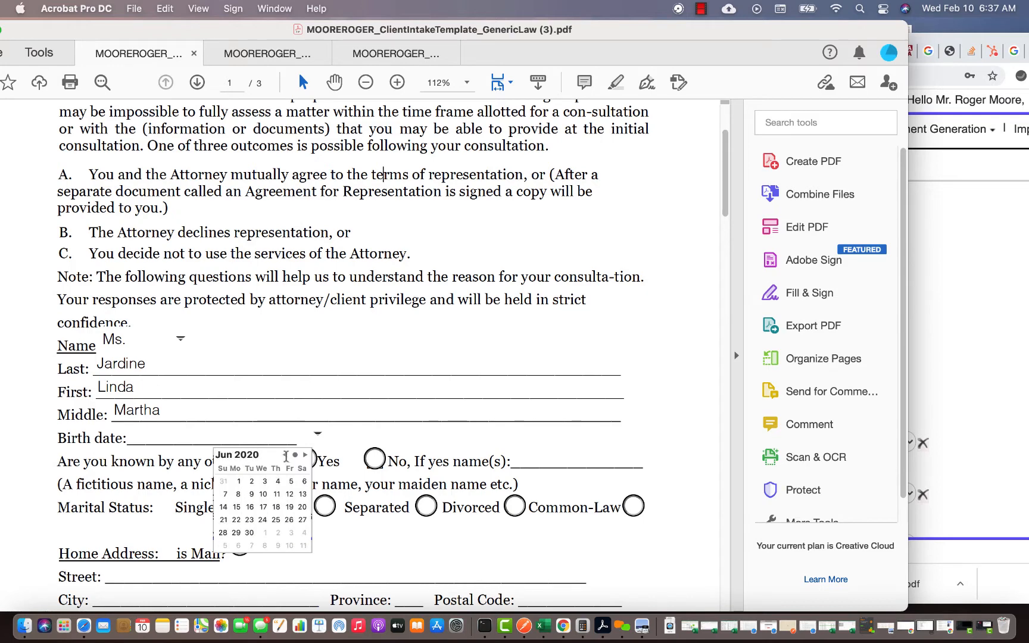
pyautogui.click(286, 455)
pyautogui.click(247, 457)
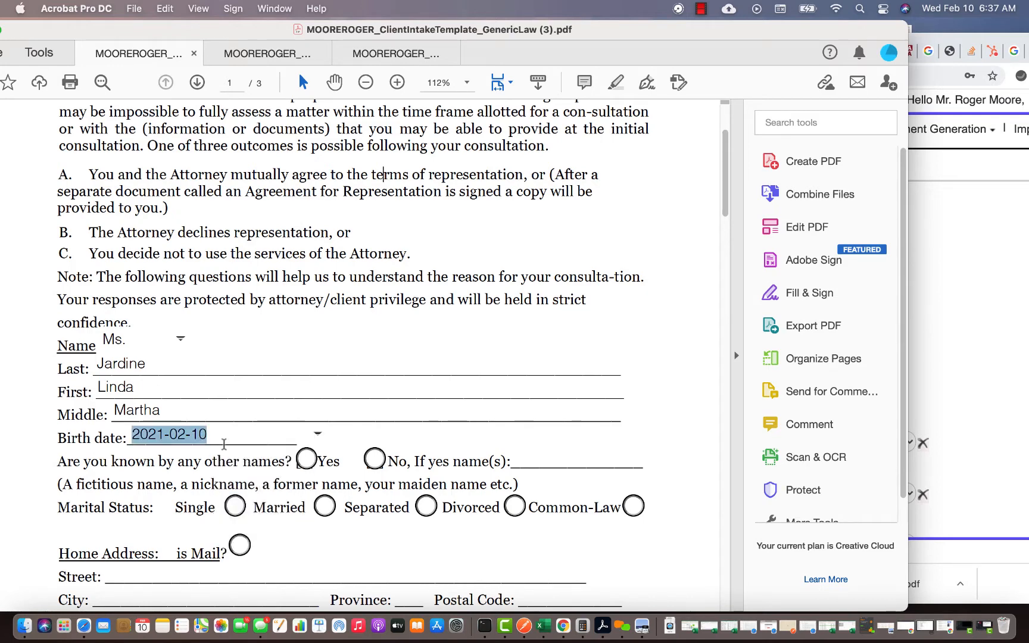
pyautogui.click(153, 434)
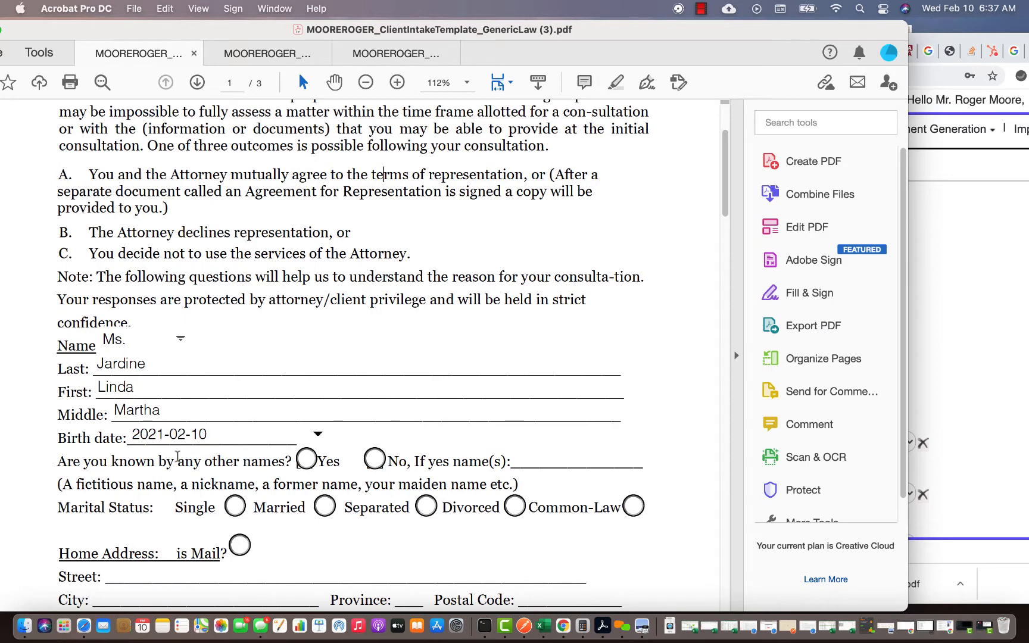
pyautogui.press('BackSpace')
pyautogui.press('BackSpace')
pyautogui.write('00')
pyautogui.click(666, 434)
# - Answer Yes to other names and enter the client's alias
pyautogui.click(312, 462)
pyautogui.click(528, 464)
pyautogui.write('JMJ')
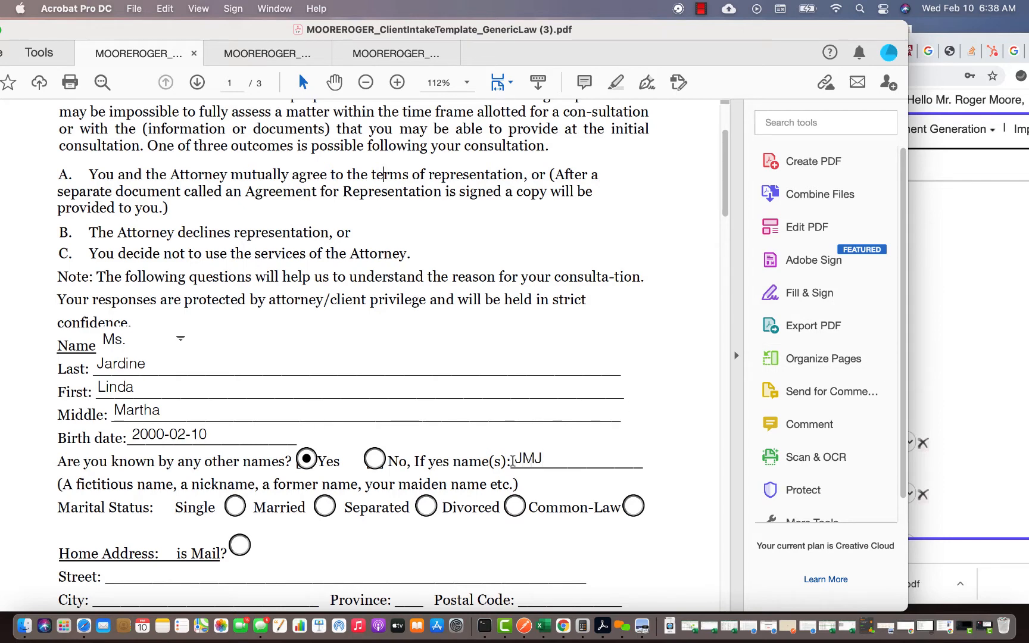
pyautogui.click(523, 459)
pyautogui.press('BackSpace')
pyautogui.write('L')
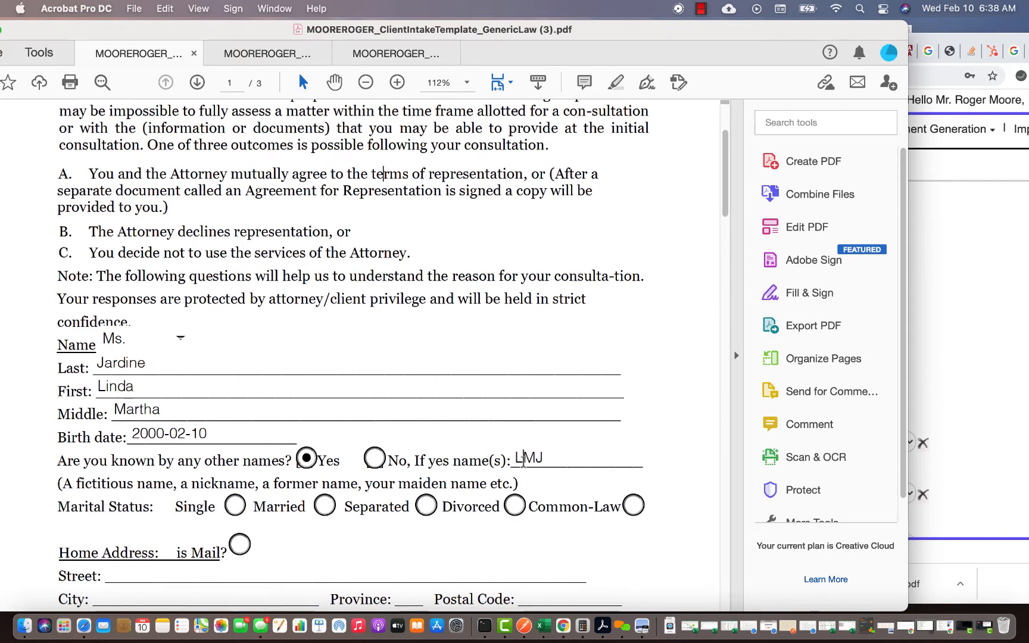
# - Set the marital status to Married
pyautogui.scroll(-1, 524, 464)
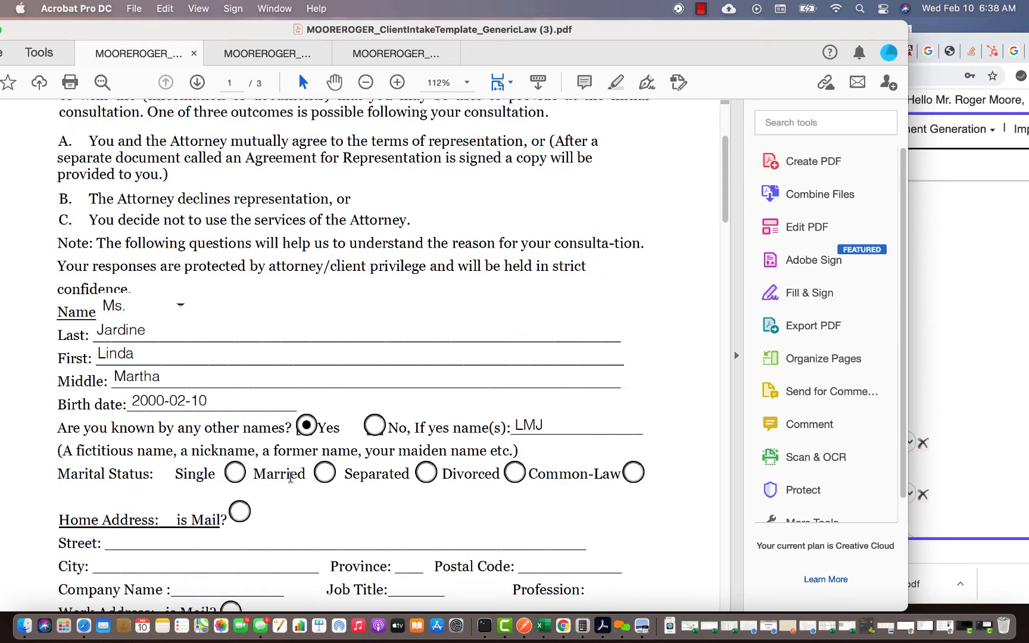
pyautogui.click(235, 473)
pyautogui.scroll(-2, 311, 462)
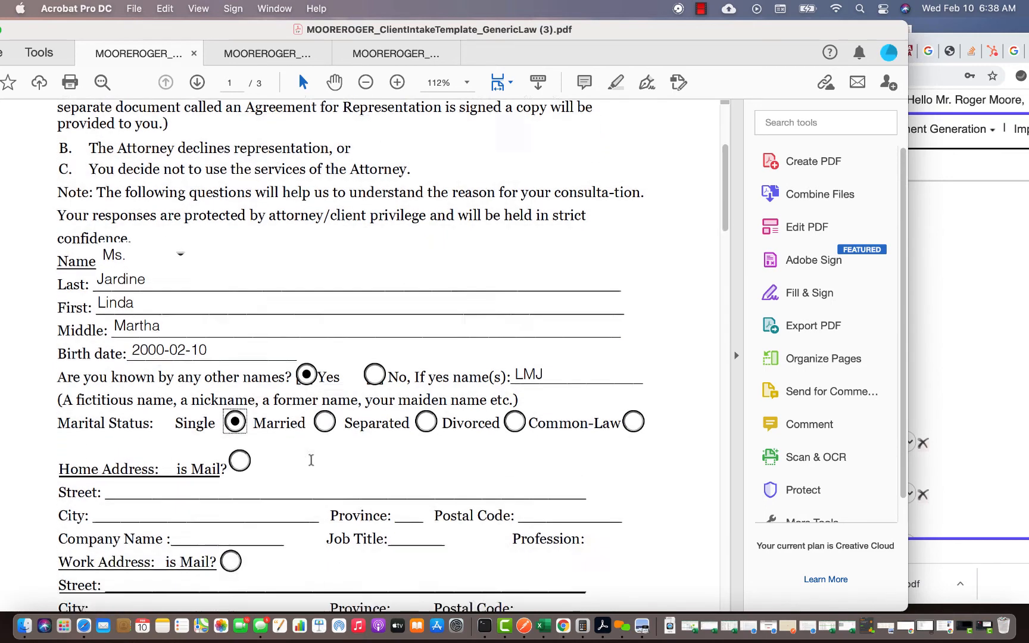
pyautogui.scroll(-4, 311, 460)
# - Mark the home address as mailing address and enter its street, city and postal code
pyautogui.click(240, 354)
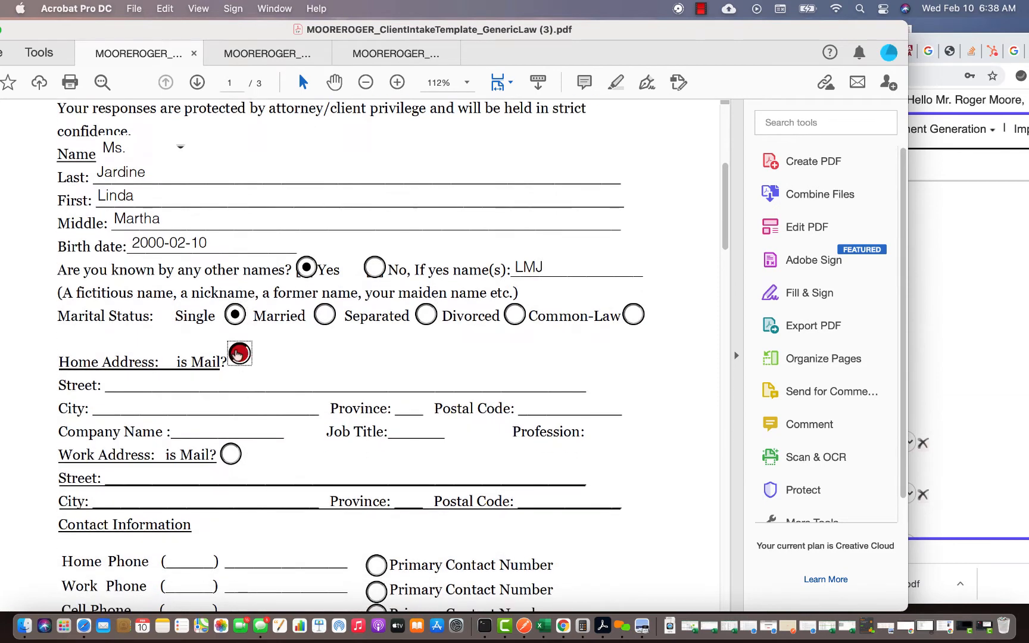
pyautogui.click(149, 387)
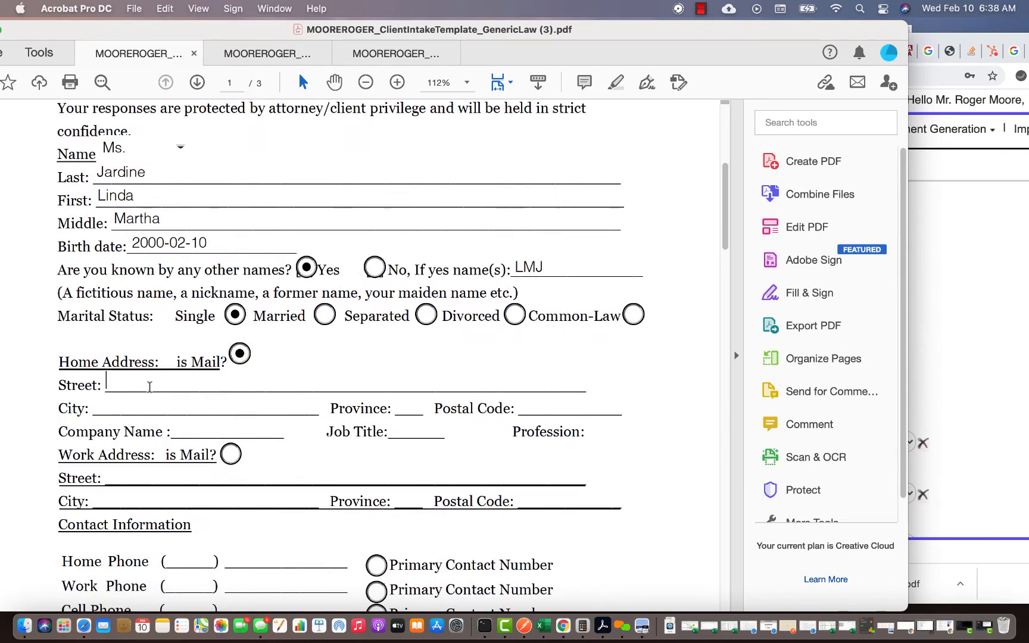
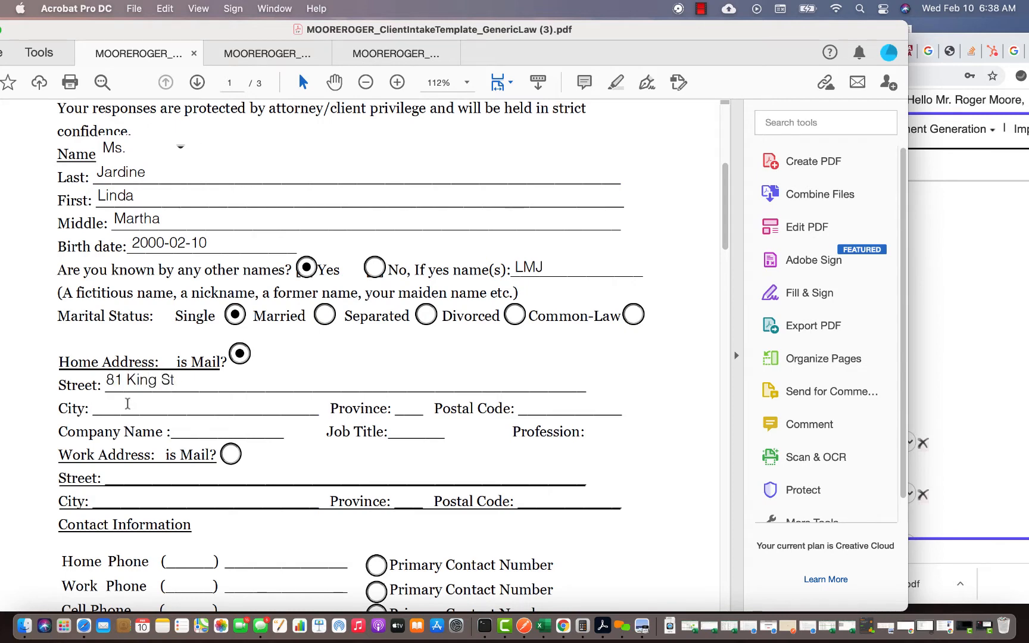
pyautogui.click(128, 404)
pyautogui.write('Ottawa')
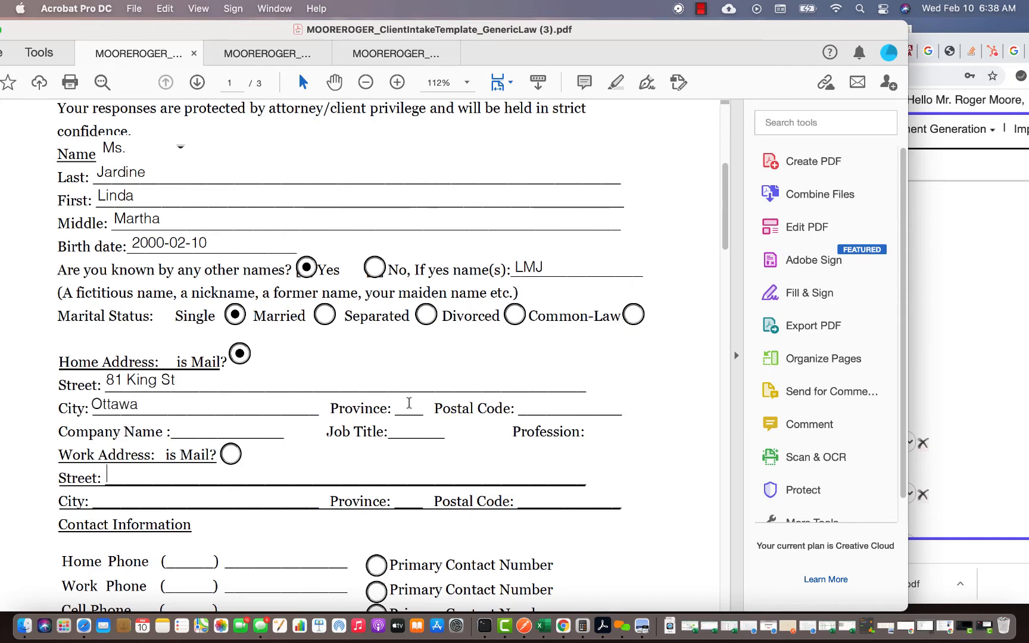
pyautogui.click(542, 404)
pyautogui.write('K2K 5T6')
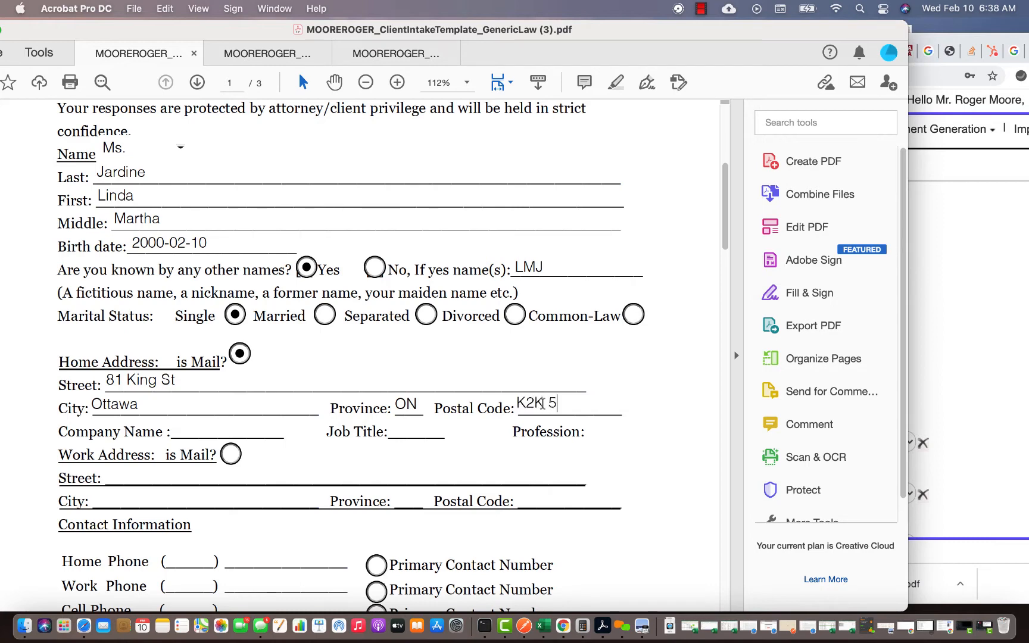
# - Enter company LMJ Inc., job title Self Employed and profession Tailor
pyautogui.click(249, 429)
pyautogui.write('LMJ Inc.')
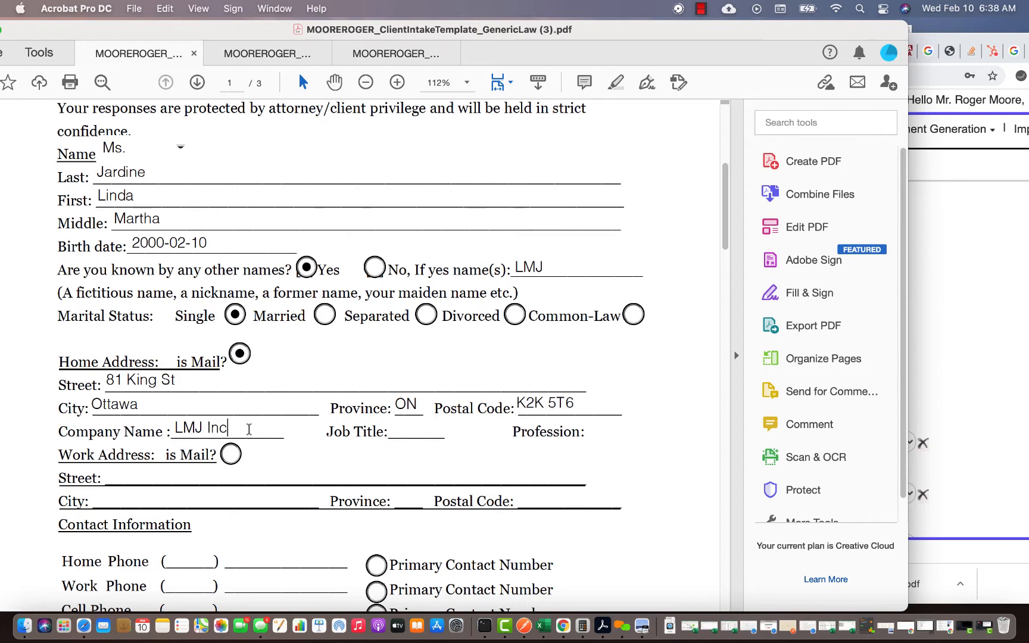
pyautogui.click(408, 432)
pyautogui.write('Self Employed')
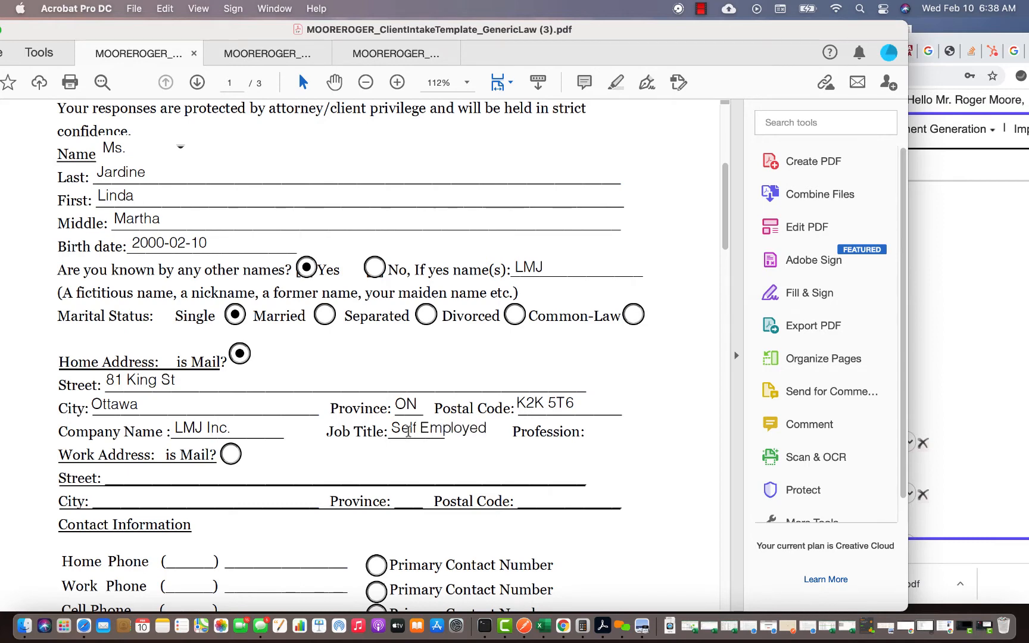
pyautogui.click(598, 434)
pyautogui.write('Tailor')
# - Fill in the work address street, city, province ON and postal code
pyautogui.click(145, 479)
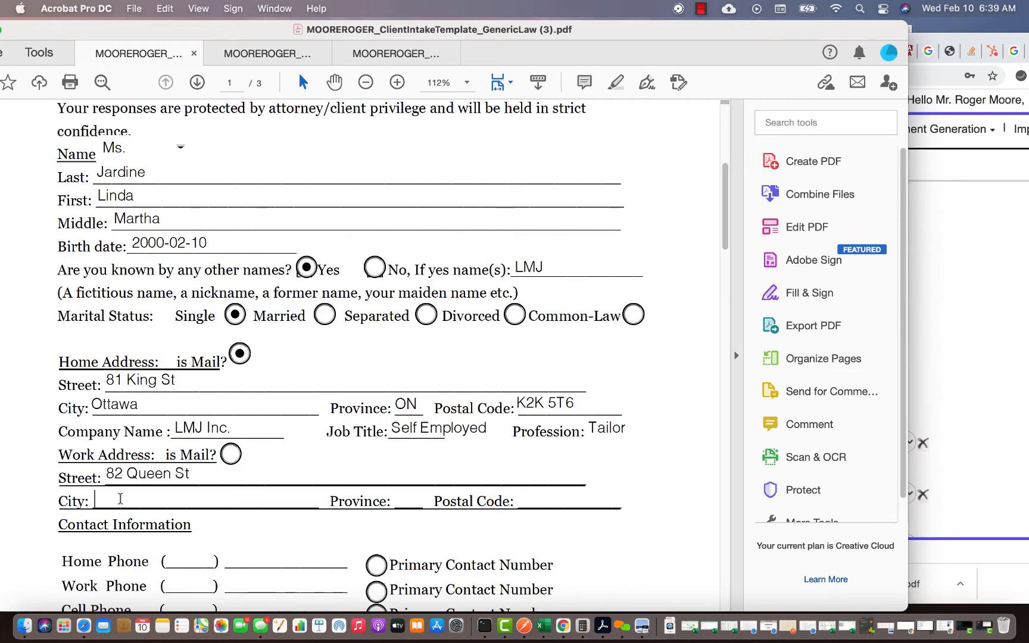
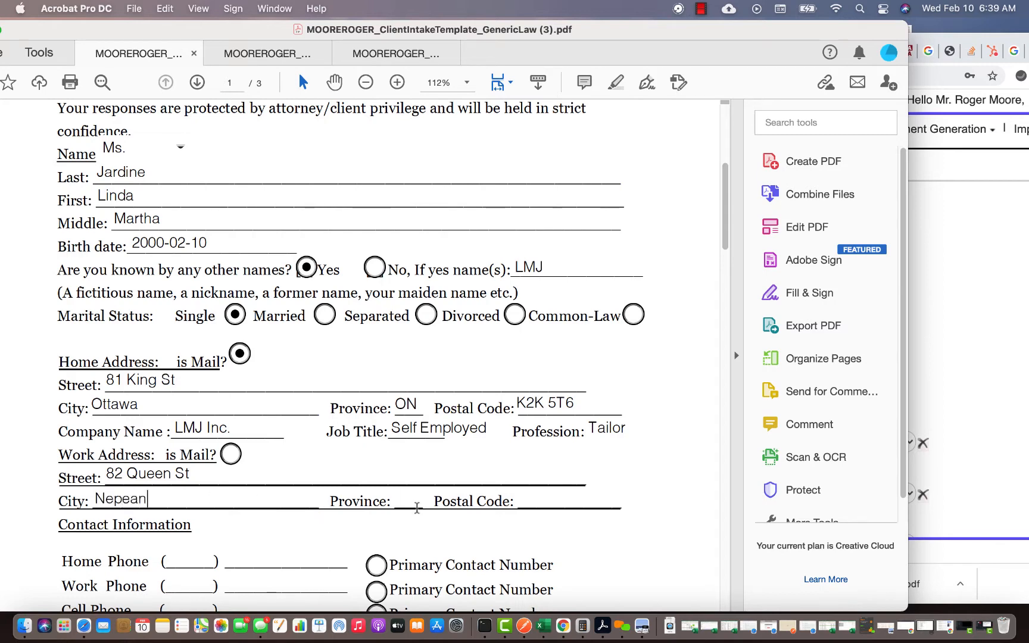
pyautogui.click(403, 501)
pyautogui.write('ON')
pyautogui.click(574, 499)
pyautogui.write('K2K')
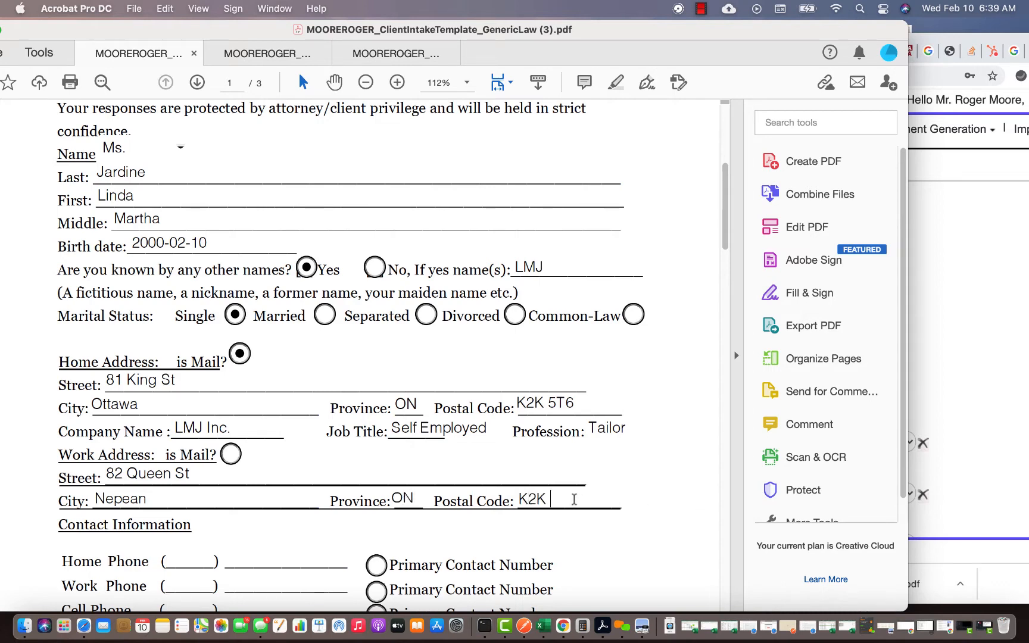
pyautogui.write(' 4T5')
pyautogui.scroll(-5, 225, 534)
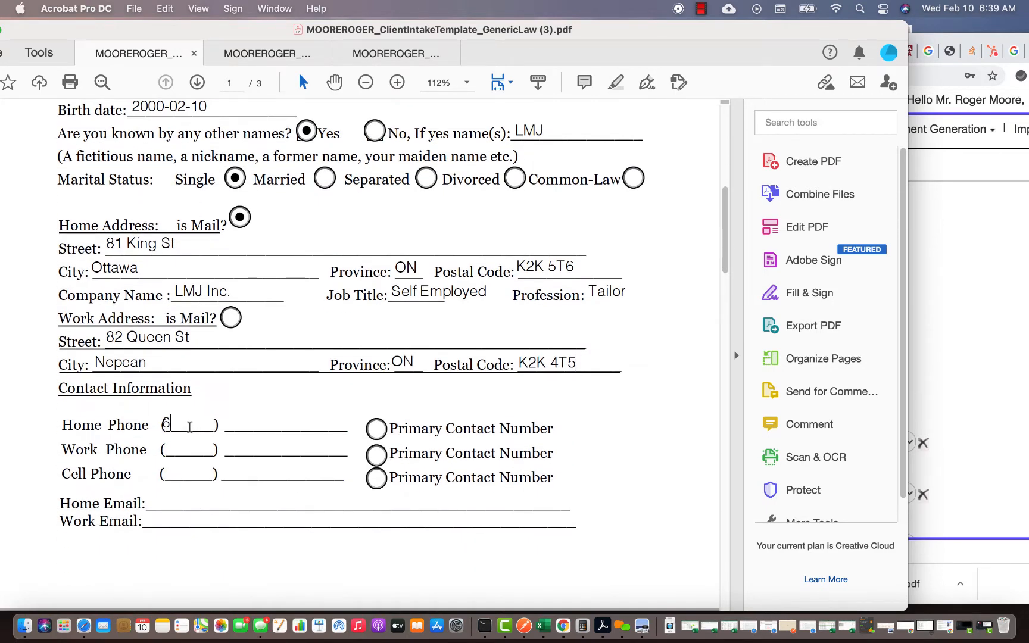
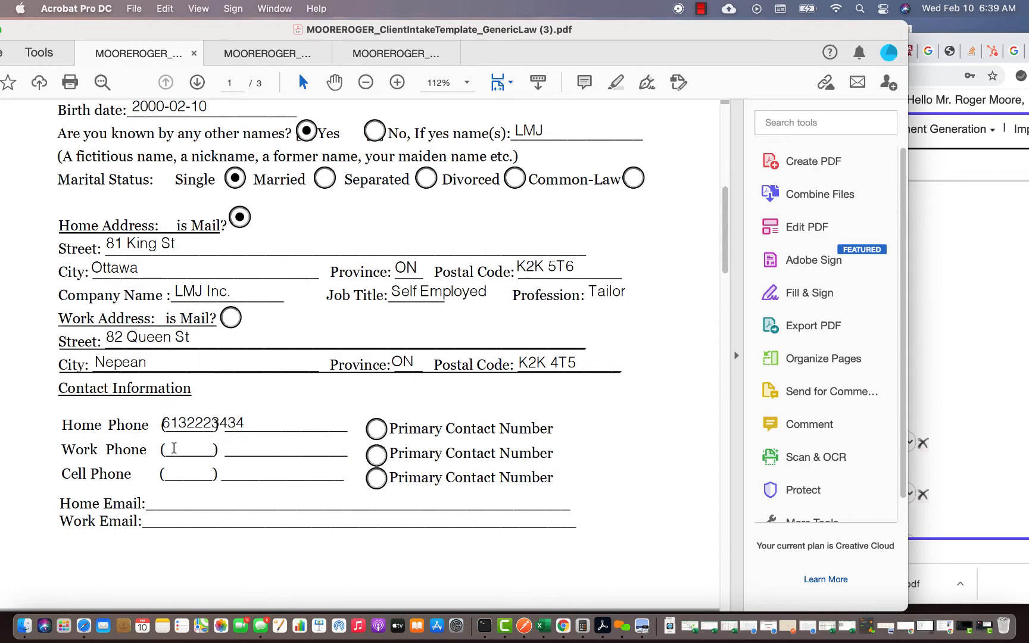
# - Enter the client's phone numbers and make the cell phone the primary contact
pyautogui.click(182, 475)
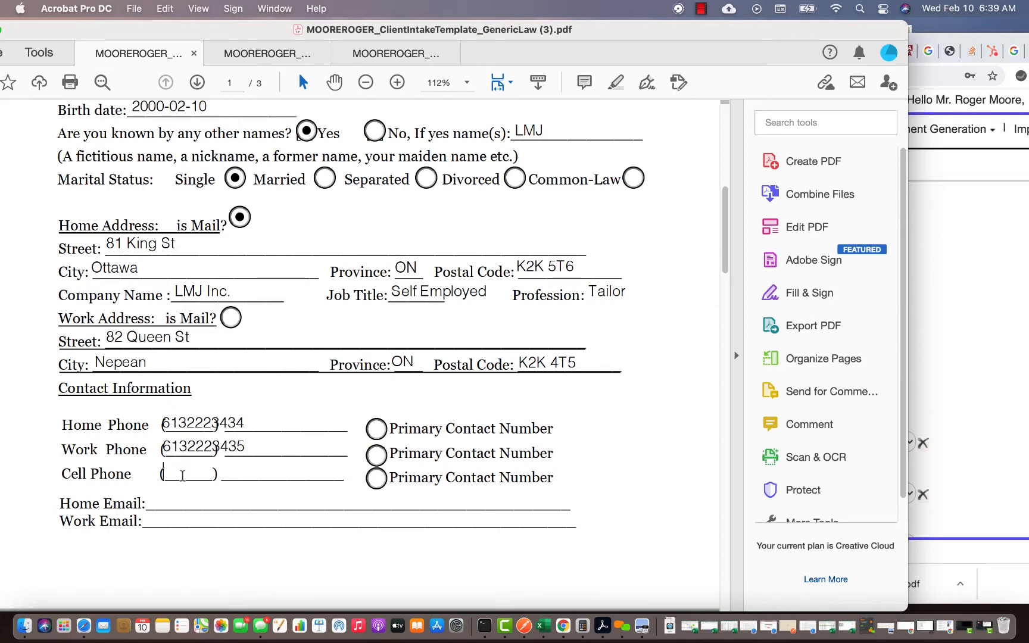
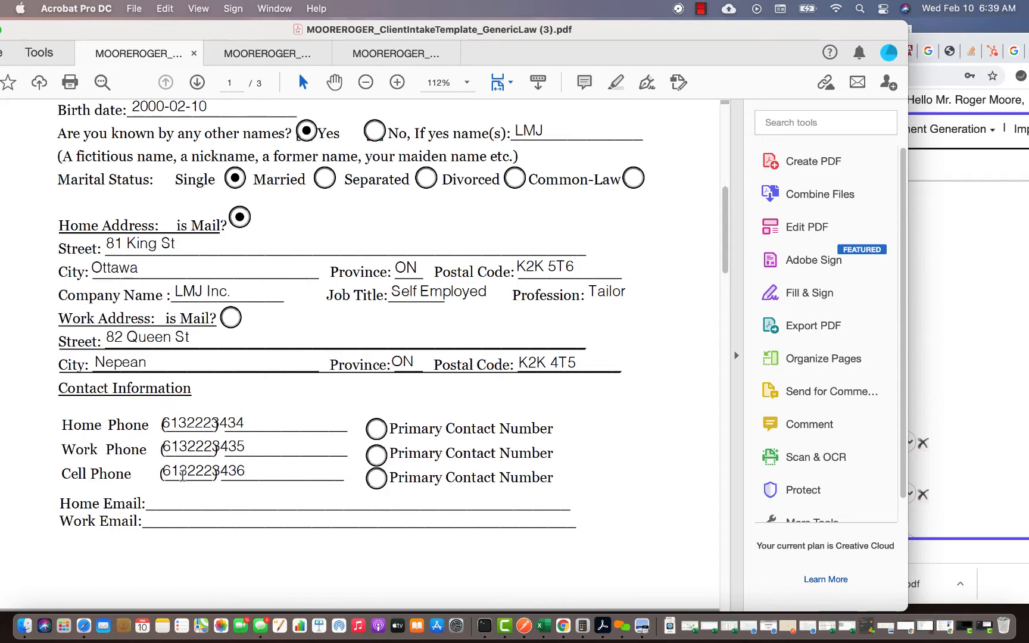
pyautogui.click(376, 478)
# - Fill in the client's home and work email addresses
pyautogui.scroll(-3, 185, 422)
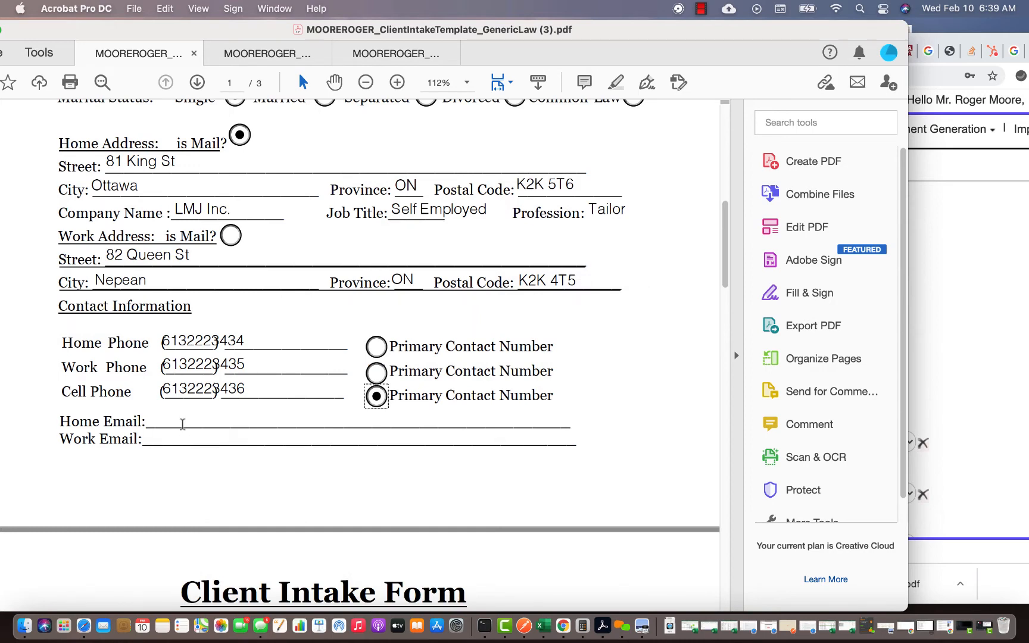
pyautogui.click(182, 423)
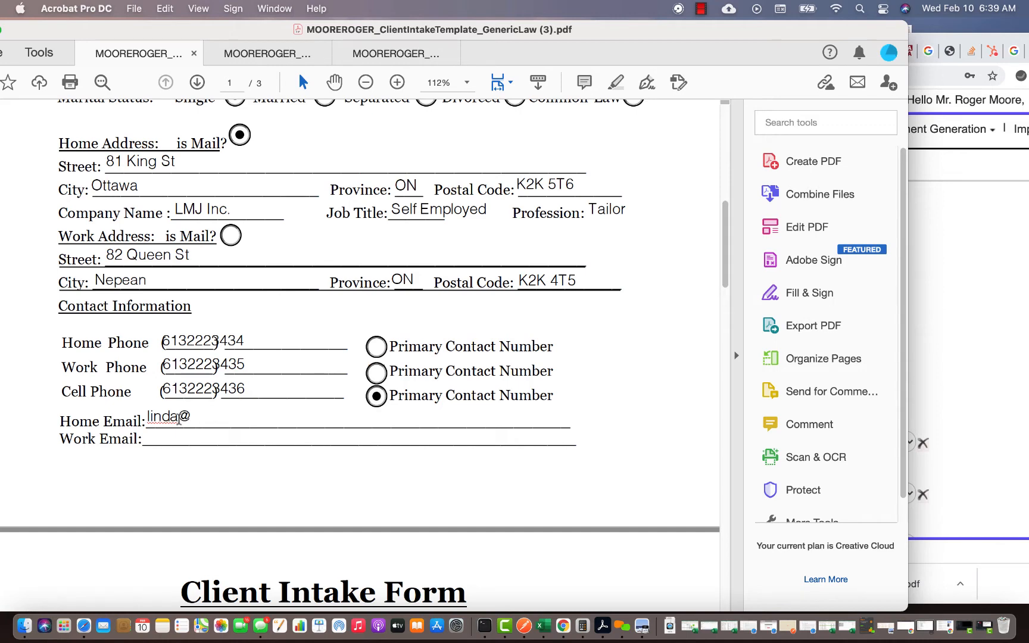
pyautogui.click(174, 437)
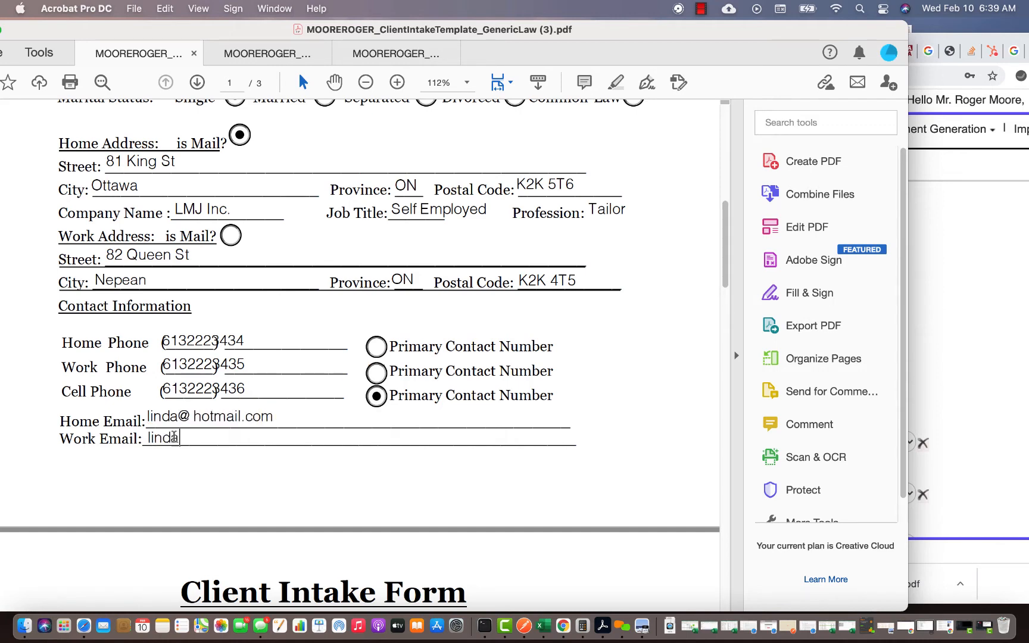
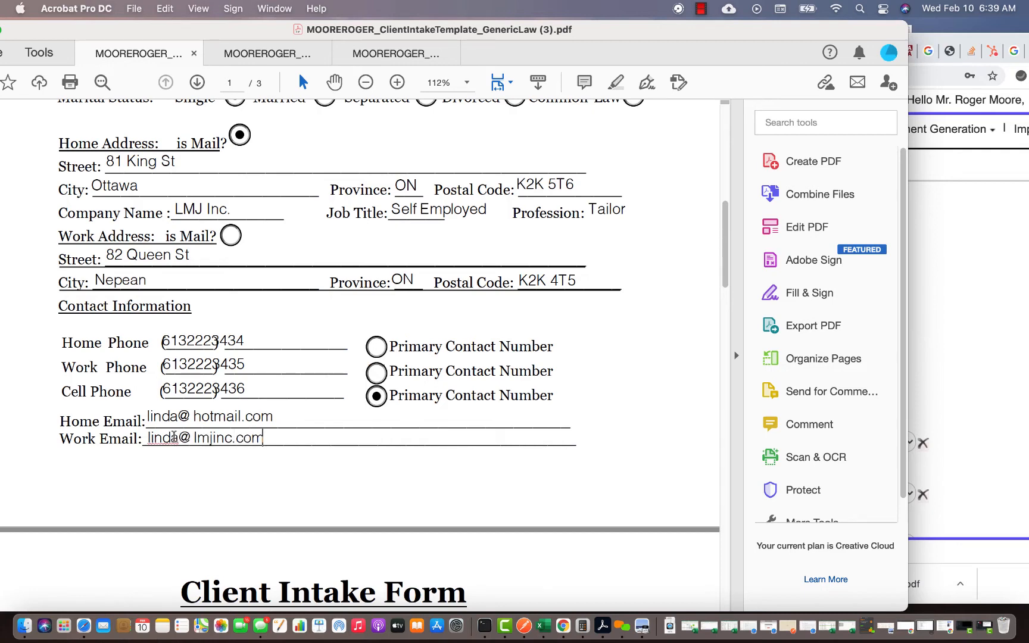
pyautogui.scroll(-5, 179, 443)
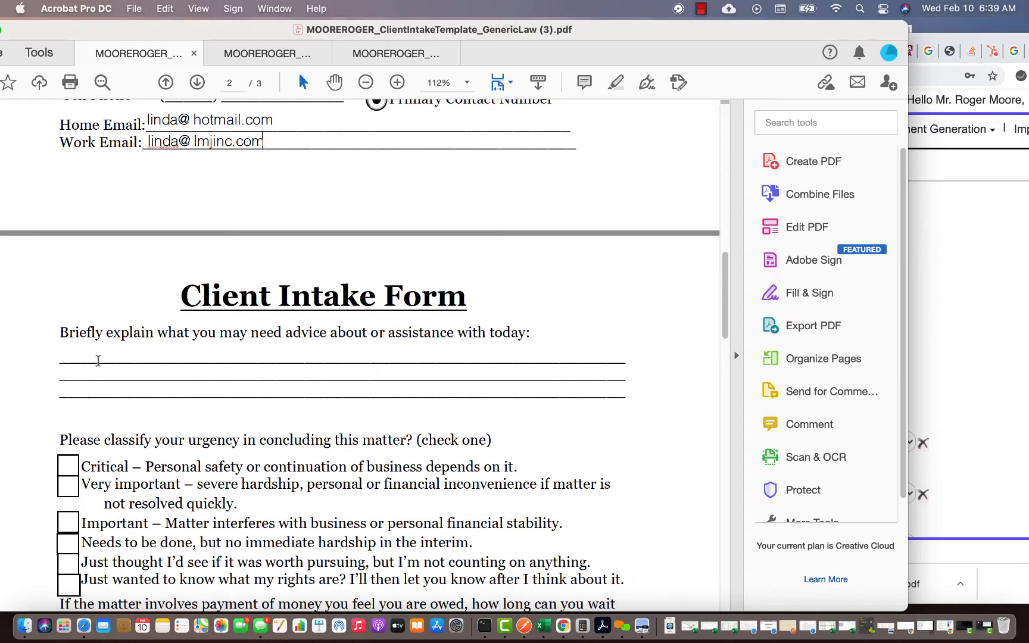
# - Describe the small claims property dispute, correcting the spelling of neighbor
pyautogui.click(97, 358)
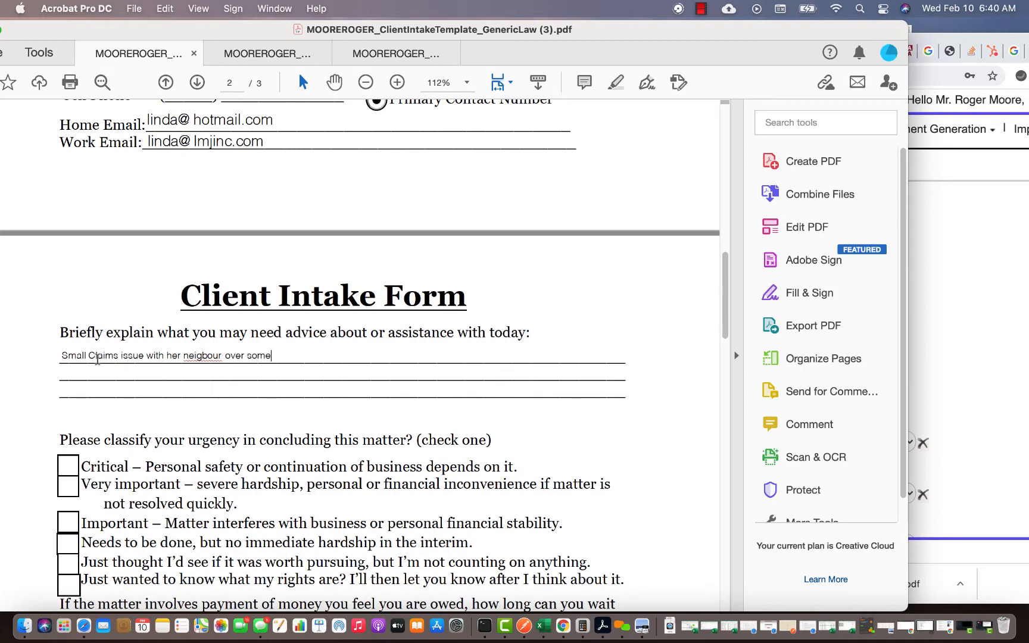
pyautogui.write('property dispute')
pyautogui.rightClick(201, 357)
pyautogui.click(247, 364)
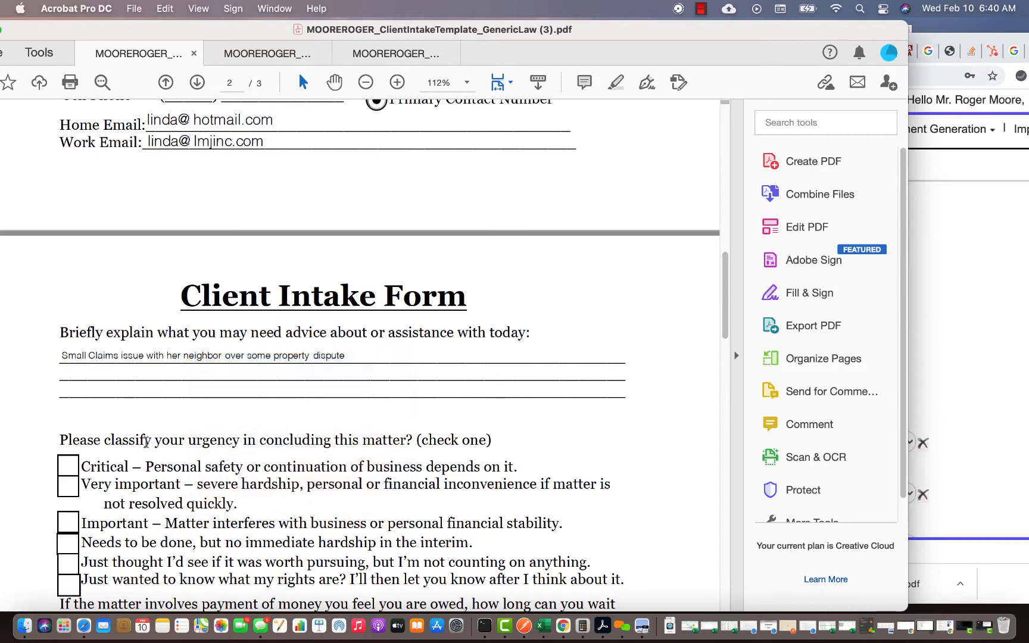
pyautogui.scroll(-4, 141, 440)
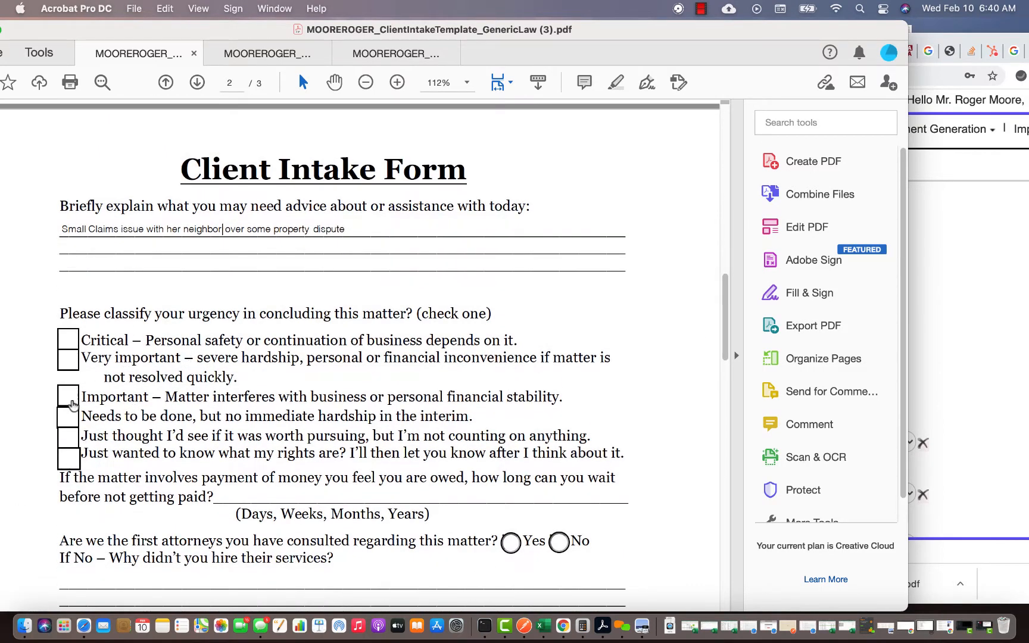
# - Mark the matter Important and choose Web - Facebook as the referral source
pyautogui.click(68, 396)
pyautogui.scroll(-5, 197, 446)
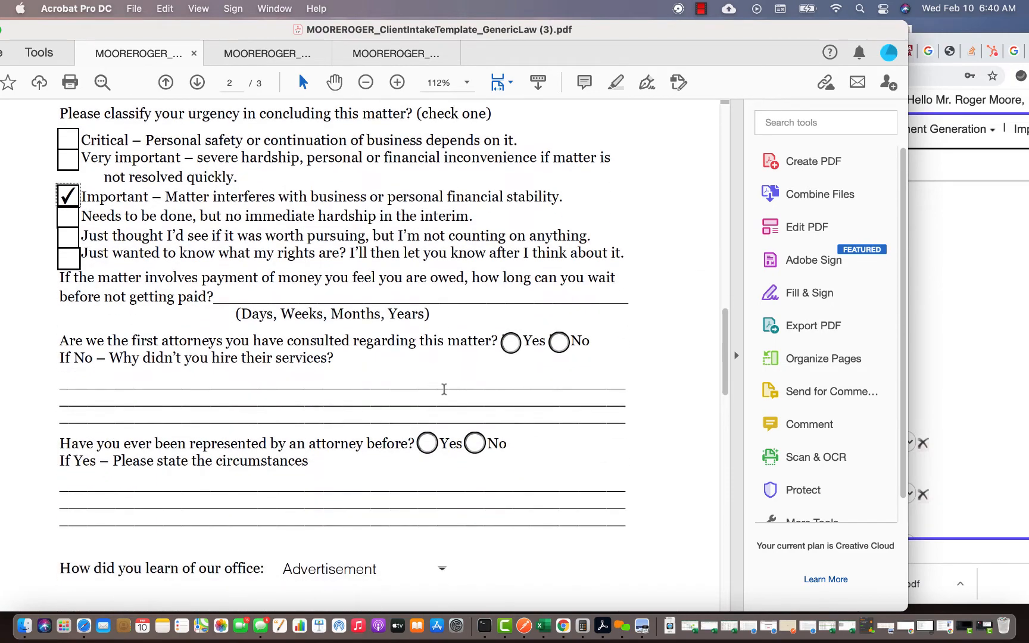
pyautogui.scroll(-8, 367, 456)
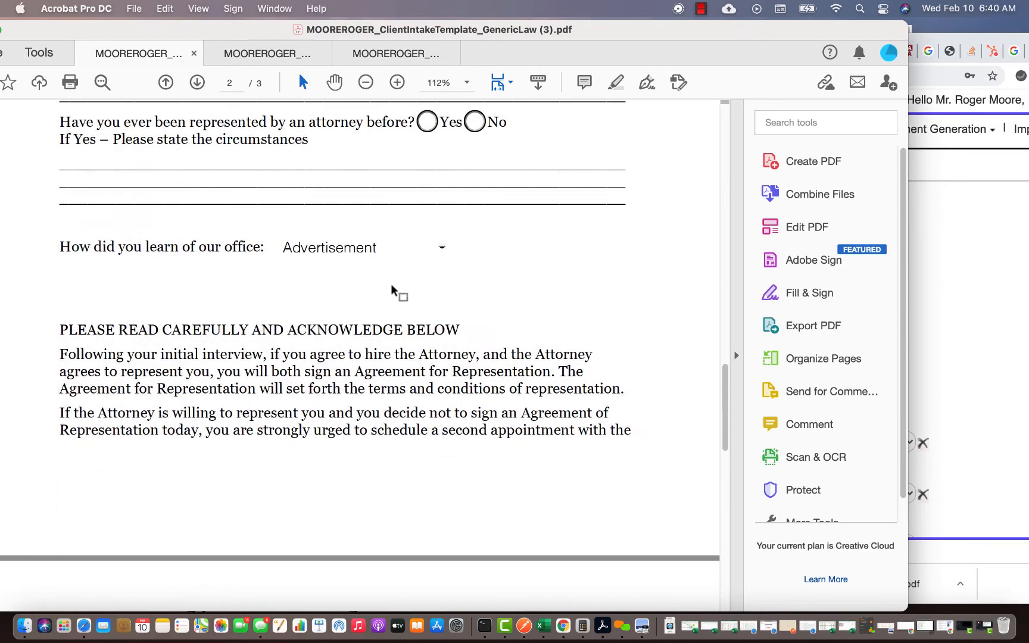
pyautogui.click(441, 250)
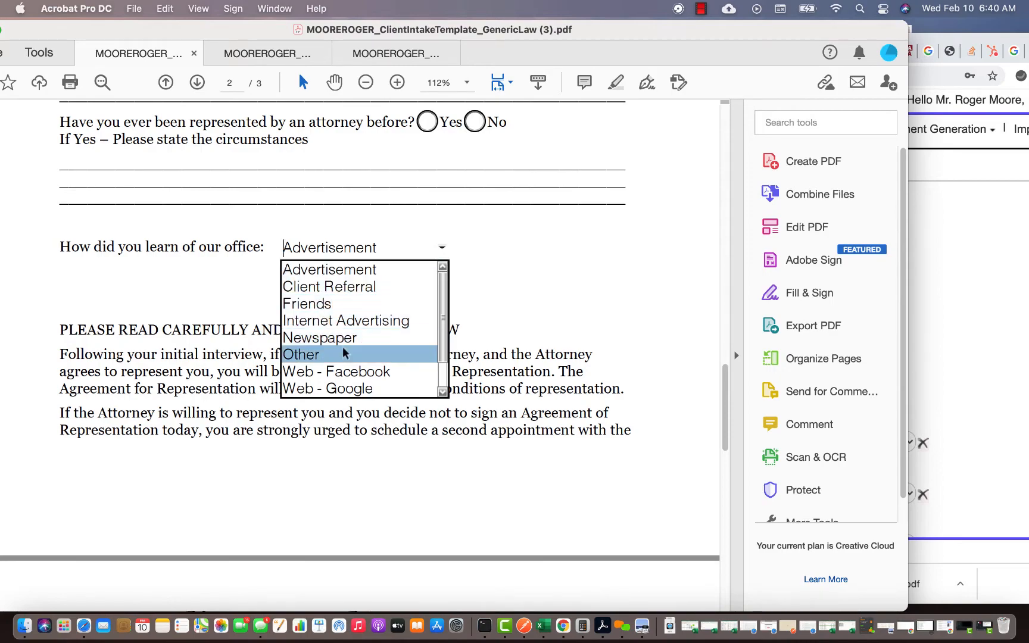
pyautogui.click(345, 371)
pyautogui.scroll(-20, 344, 368)
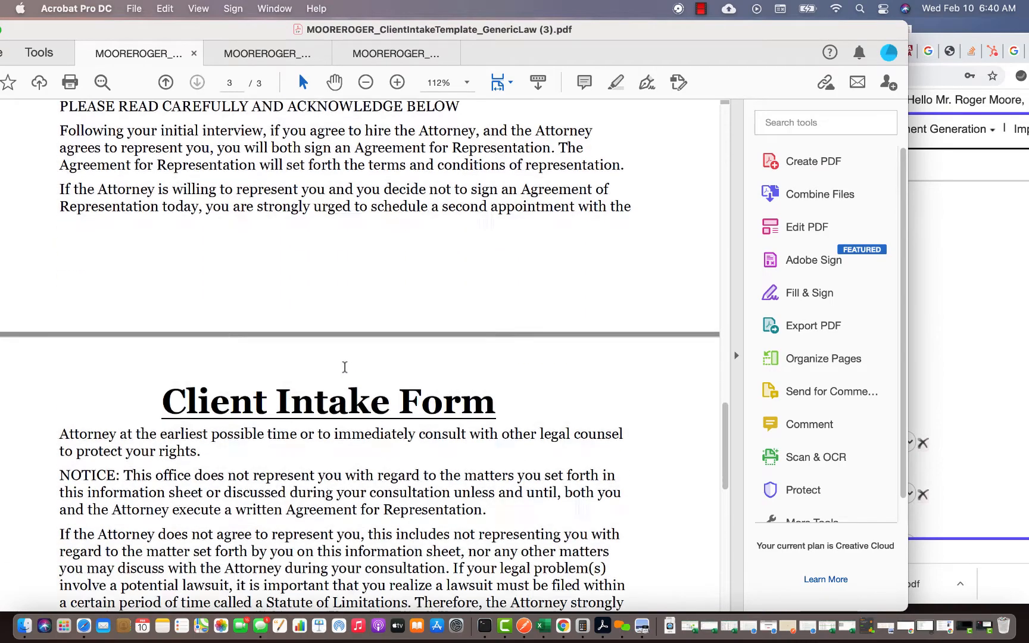
# - Validate the form, cancelling the email send and closing the Save As PDF window
pyautogui.scroll(3, 125, 256)
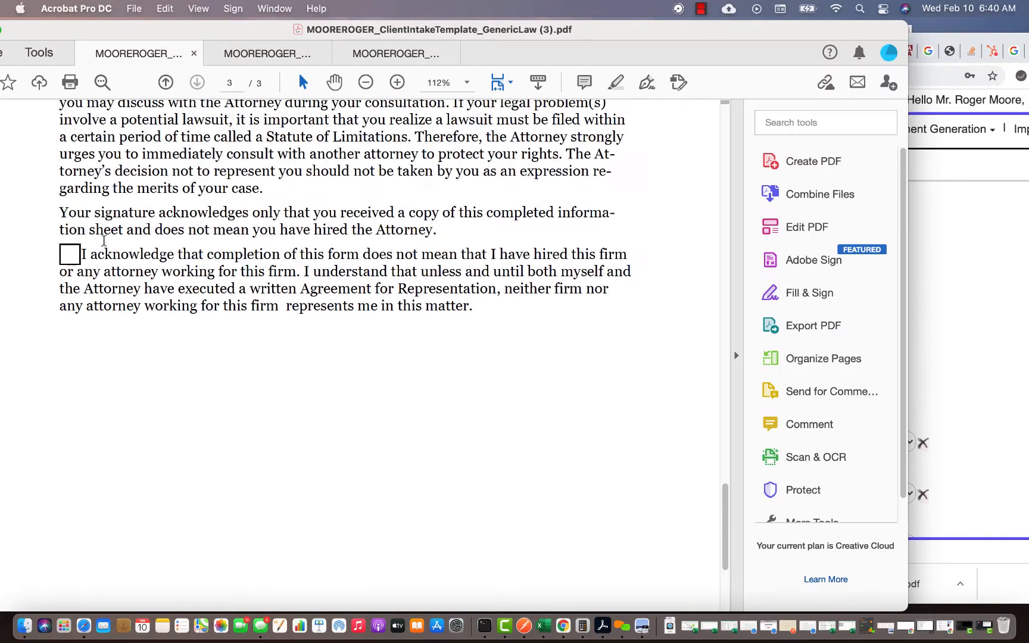
pyautogui.scroll(12, 380, 140)
pyautogui.scroll(15, 380, 139)
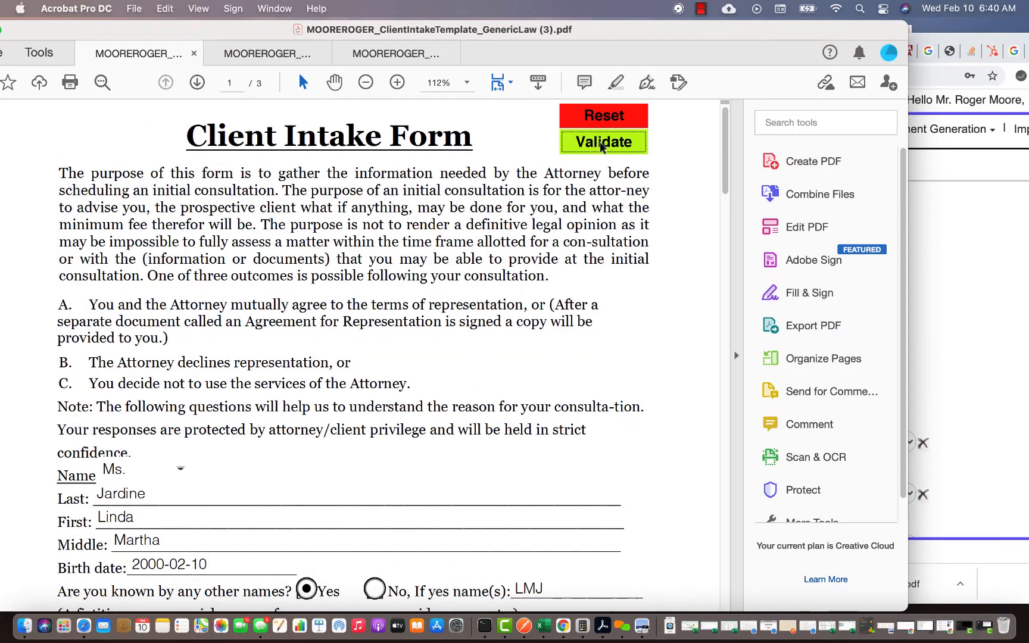
pyautogui.click(603, 147)
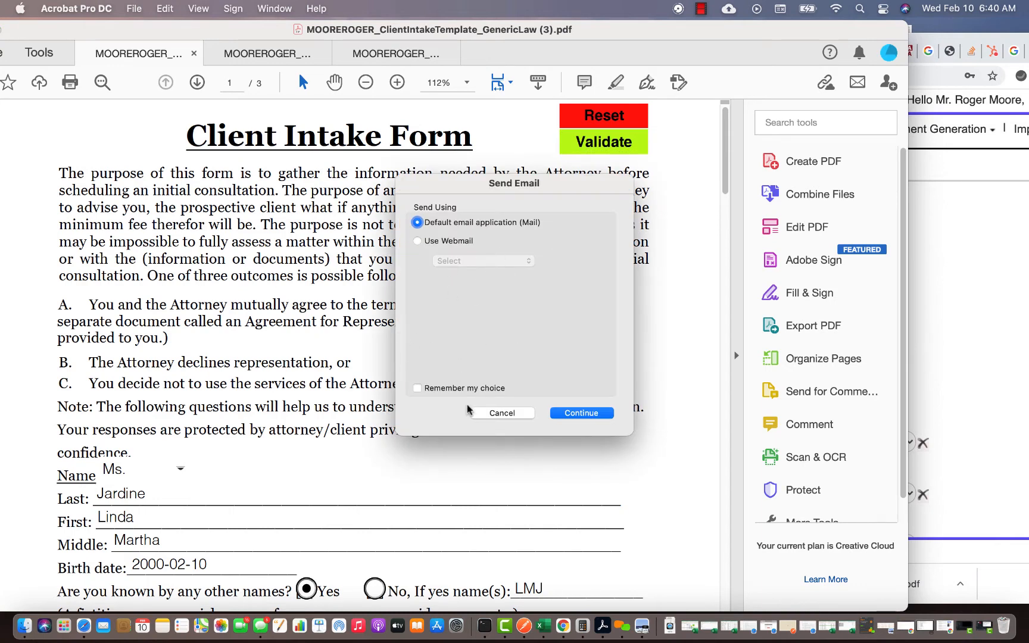
pyautogui.click(500, 414)
pyautogui.click(502, 249)
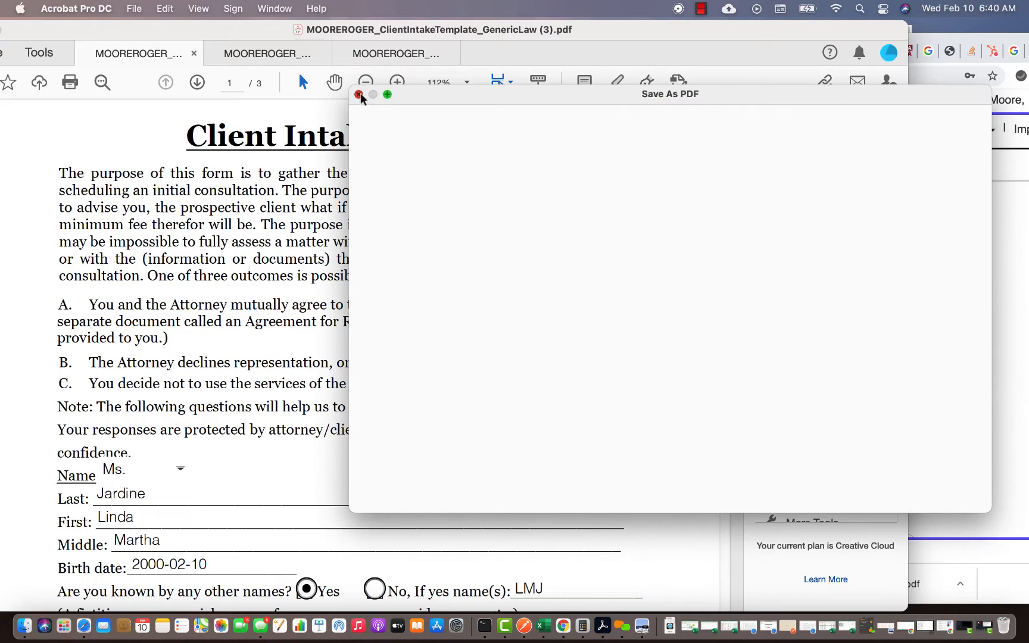
pyautogui.click(359, 94)
# - Tick the closing acknowledgement, save the form, and bring uLaw back to the front
pyautogui.scroll(-15, 344, 326)
pyautogui.scroll(-15, 344, 327)
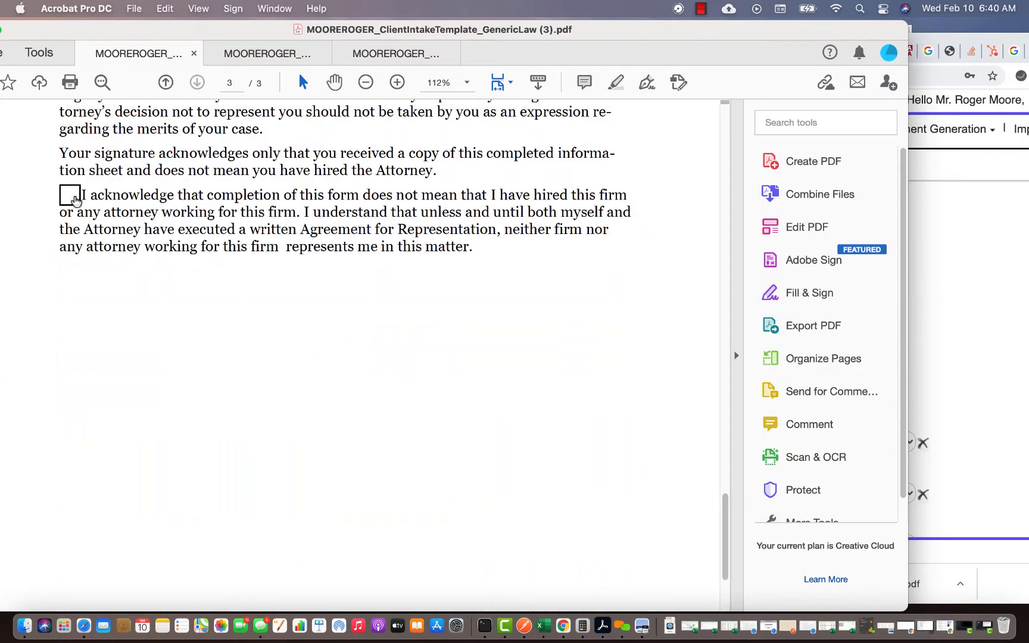
pyautogui.click(74, 200)
pyautogui.scroll(20, 254, 226)
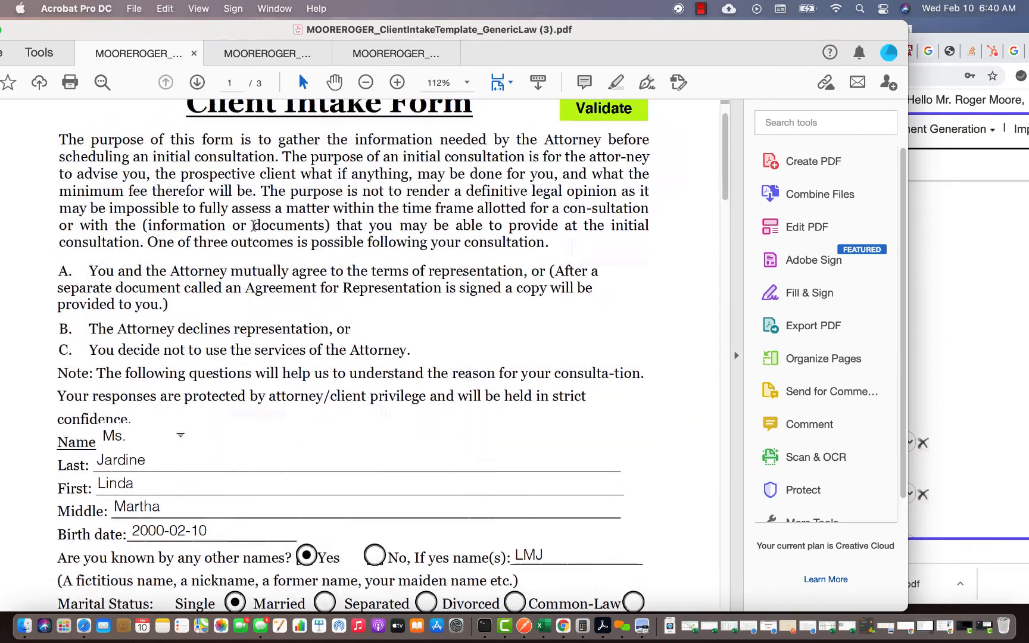
pyautogui.scroll(2, 254, 225)
pyautogui.moveTo(147, 28); pyautogui.dragTo(217, 28)
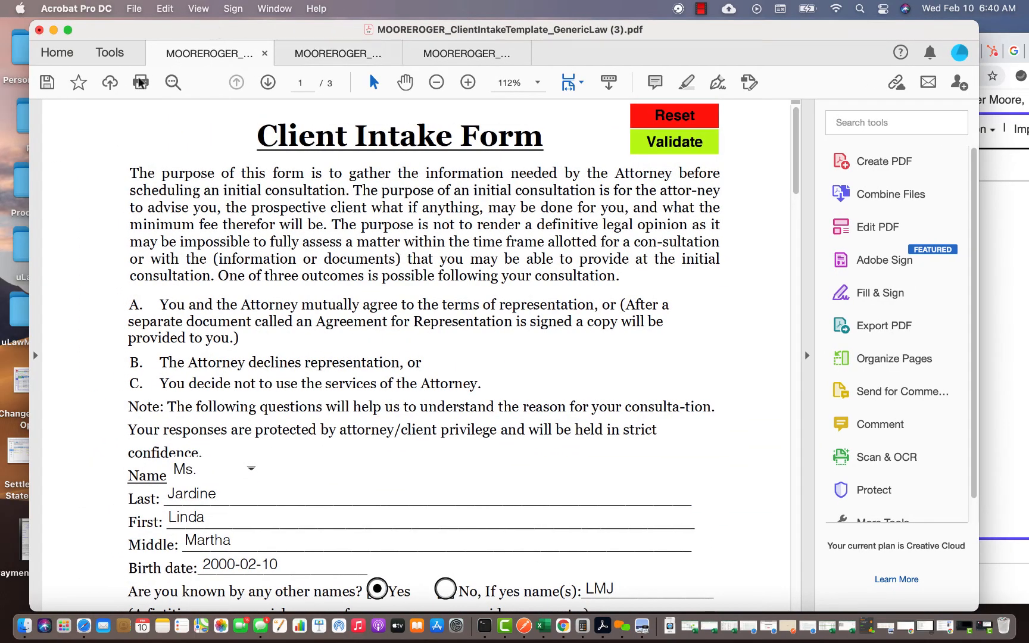
pyautogui.click(47, 83)
pyautogui.moveTo(831, 30); pyautogui.dragTo(809, 30)
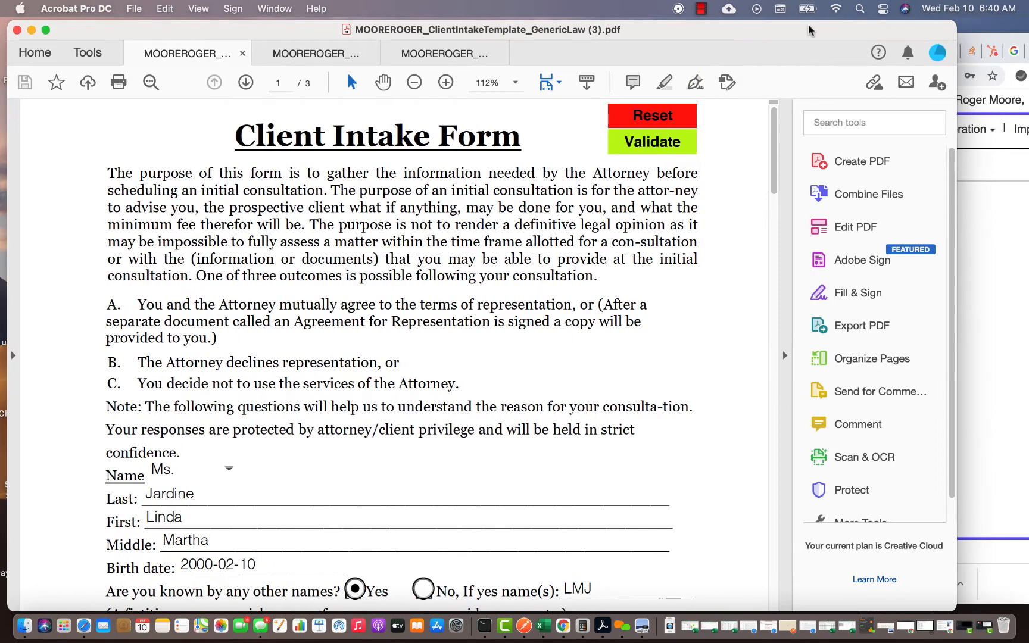
pyautogui.click(1004, 338)
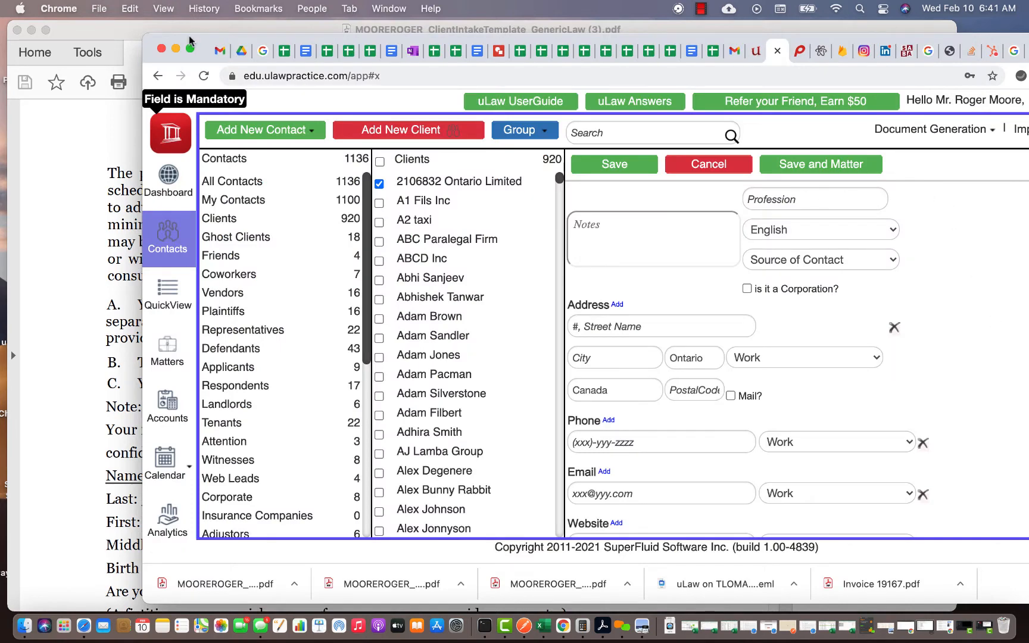
# - Cancel the new contact and discard its unsaved changes
pyautogui.moveTo(193, 42); pyautogui.dragTo(130, 42)
pyautogui.click(628, 173)
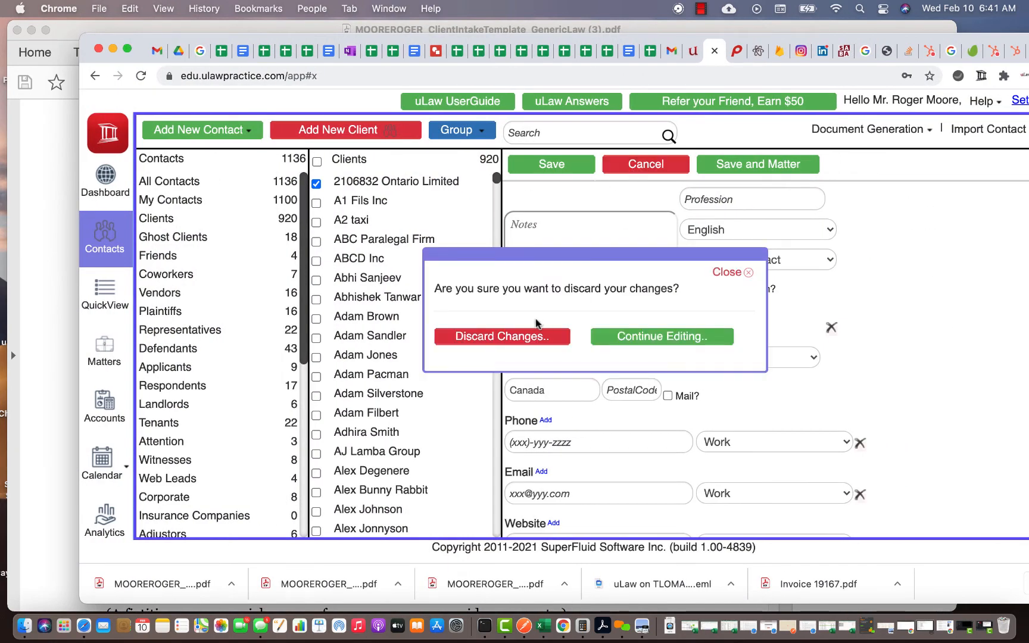
pyautogui.click(521, 335)
# - Choose Import Contact > Upload Client Intake and select ClientIntakeTemplate_GenericLaw (3) PDF from Downloads
pyautogui.click(898, 132)
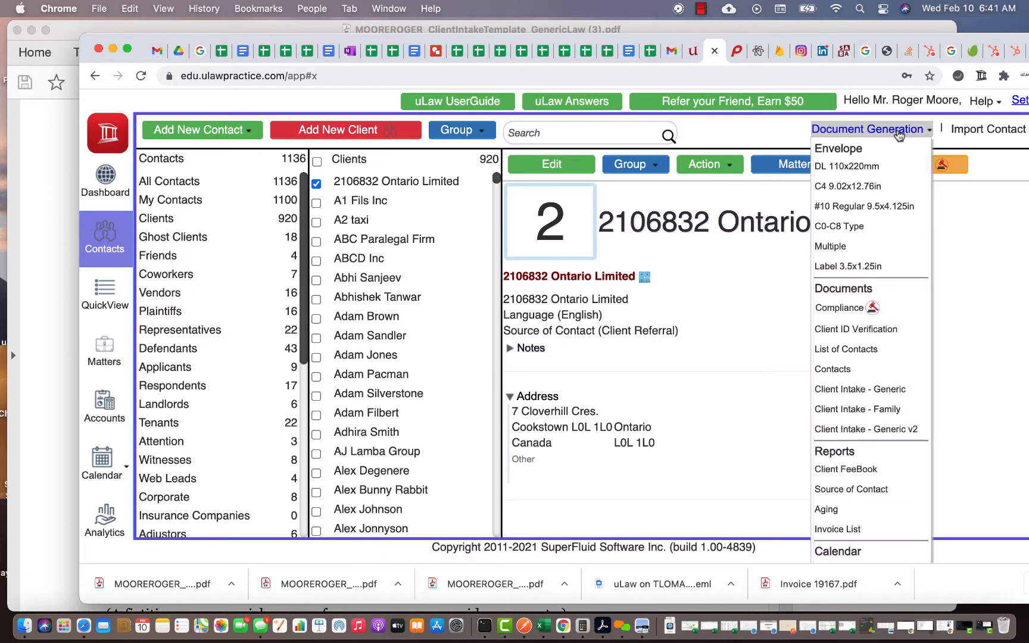
pyautogui.click(989, 130)
pyautogui.click(984, 237)
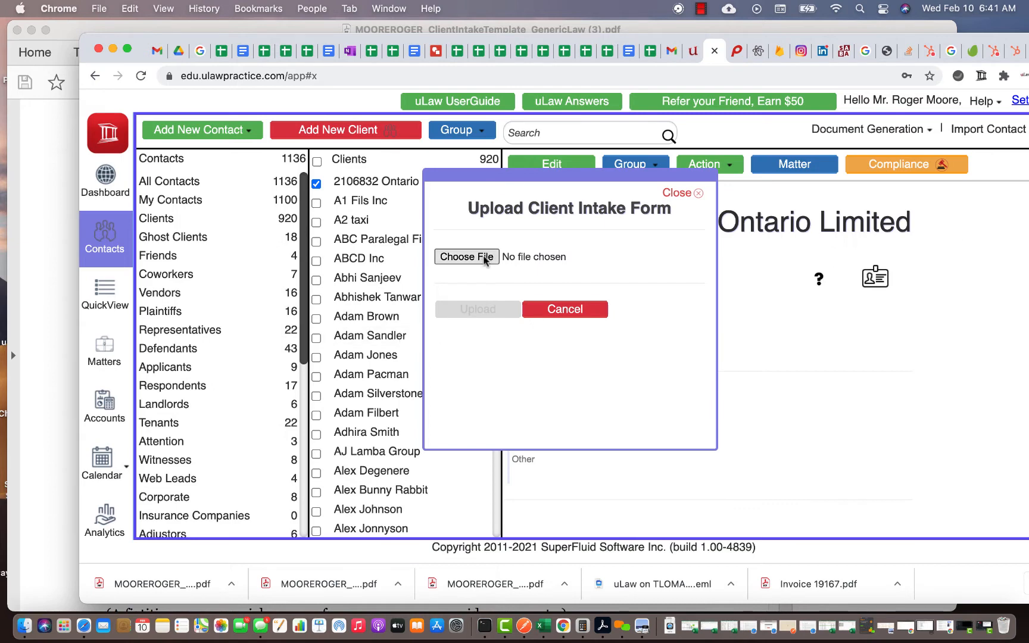
pyautogui.click(466, 257)
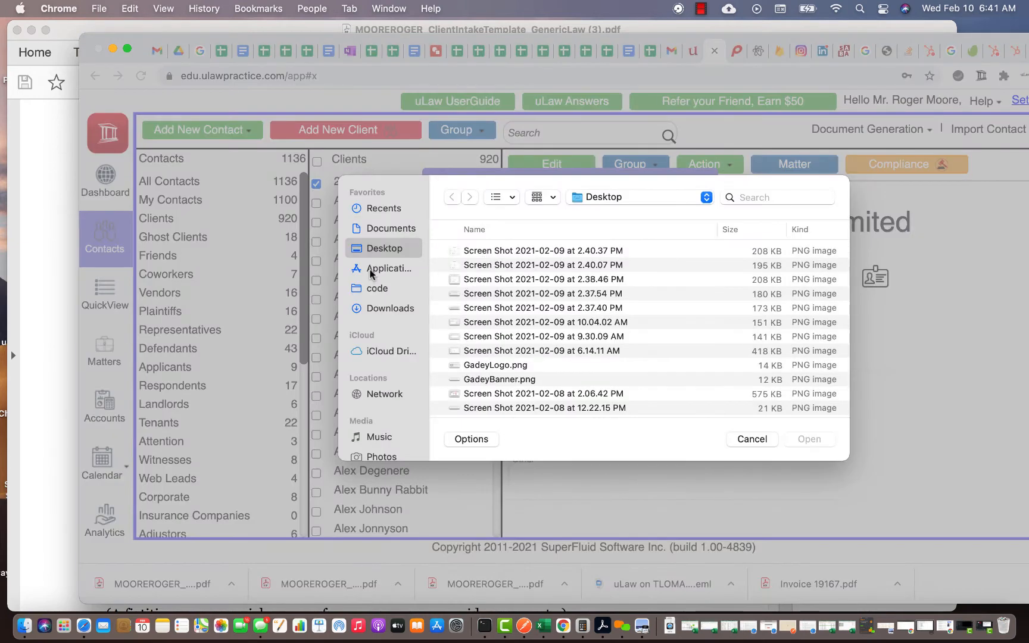
pyautogui.click(388, 308)
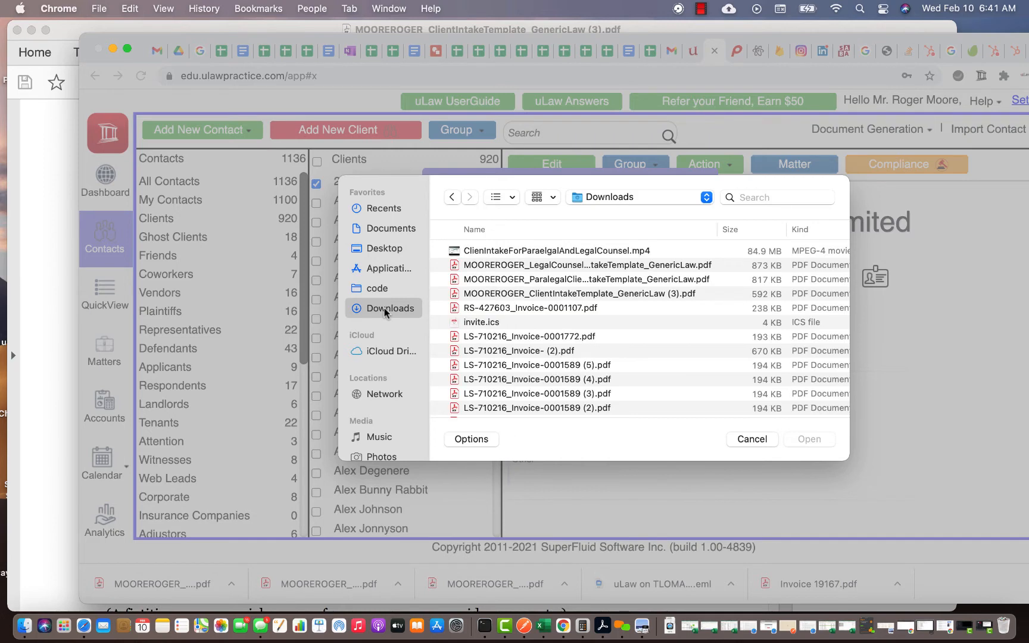
pyautogui.doubleClick(634, 294)
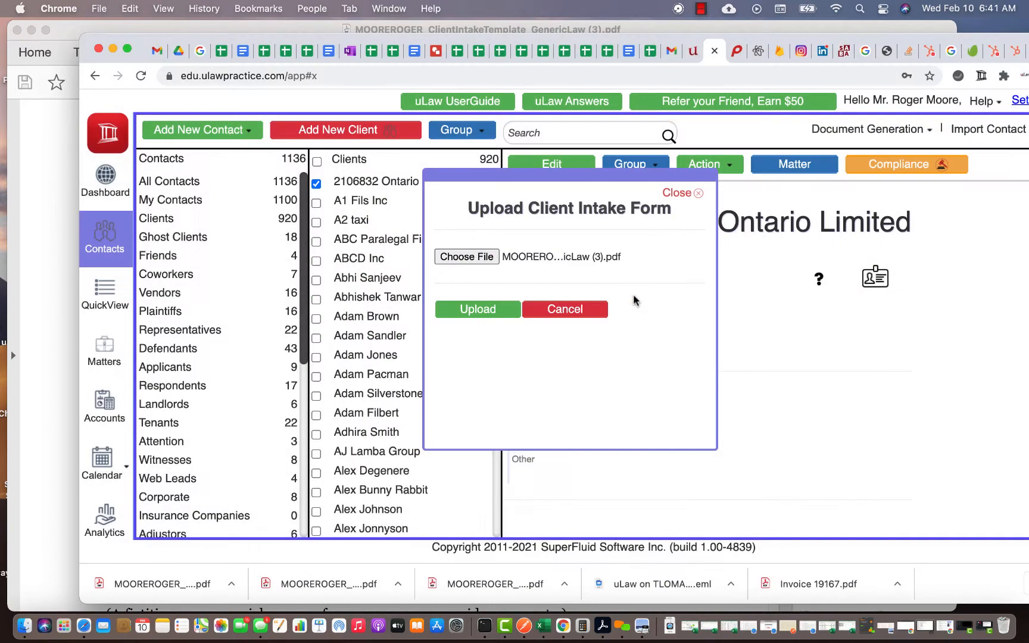
# - Upload the intake PDF, confirm the import (contacts now 1137), and search for the client's first name
pyautogui.click(481, 318)
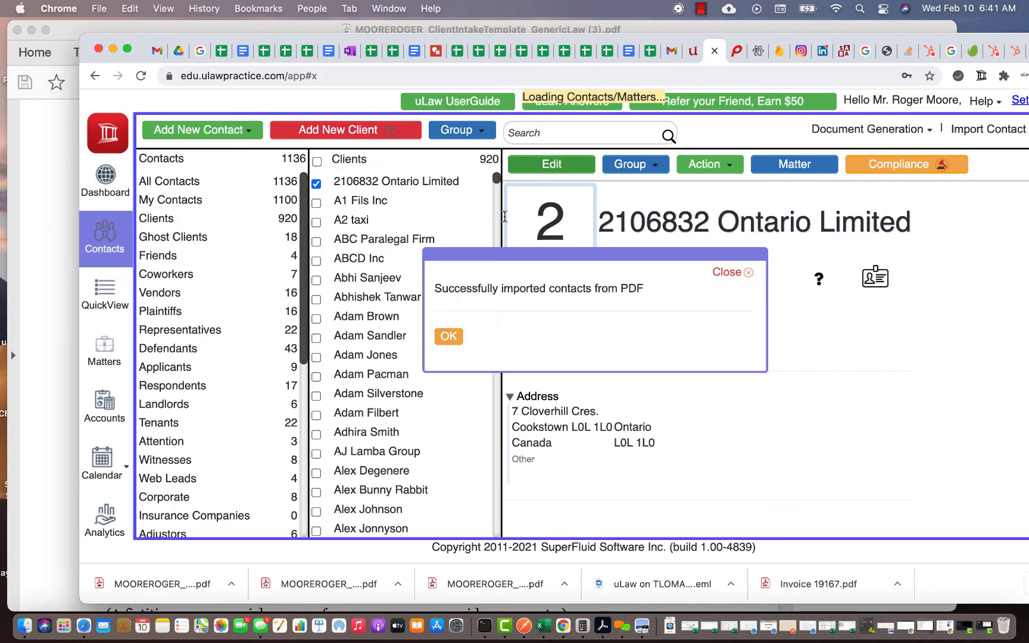
pyautogui.click(448, 337)
pyautogui.click(542, 132)
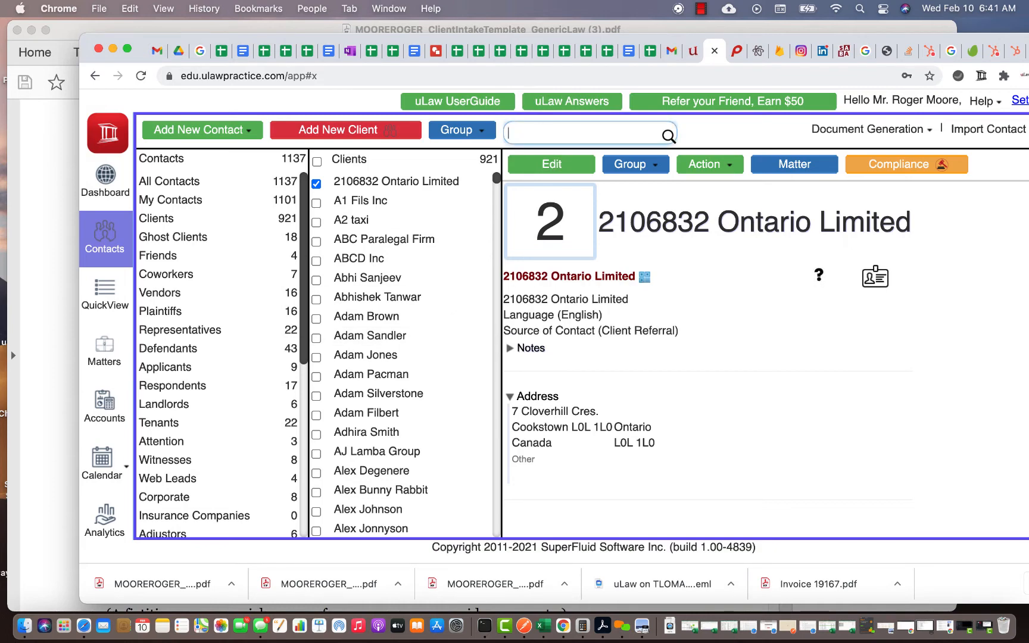
pyautogui.write('linda')
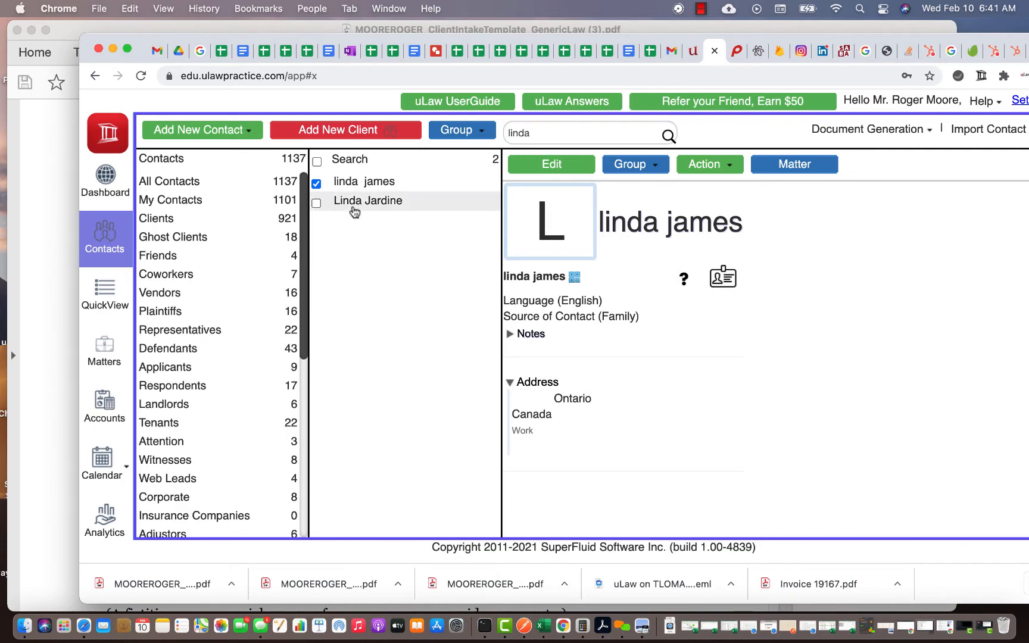
# - Open the imported client's record, compare it with the intake form, and review its expanded Notes
pyautogui.click(370, 205)
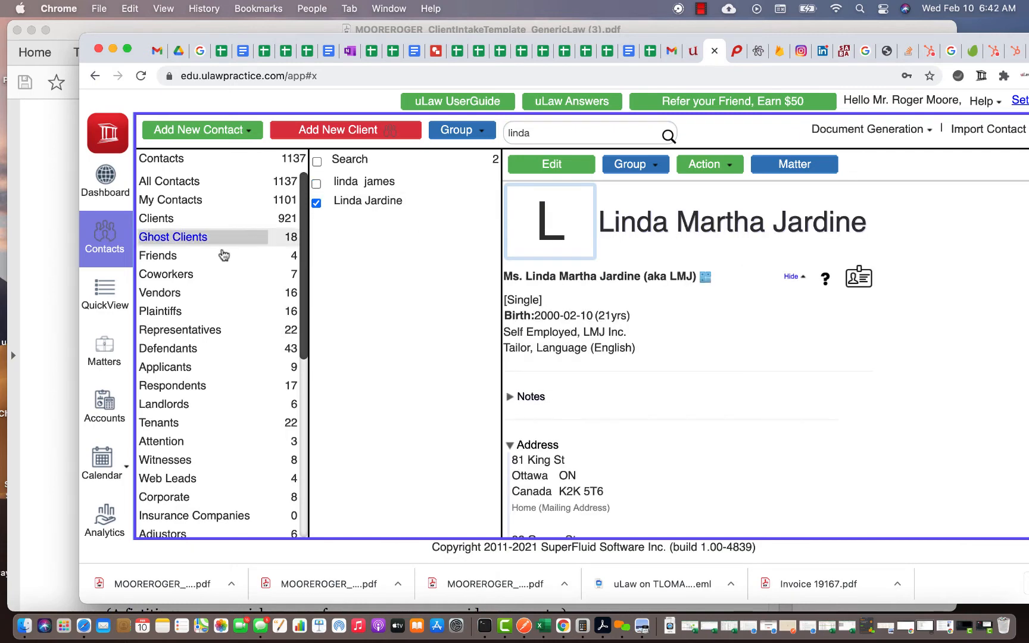
pyautogui.click(70, 287)
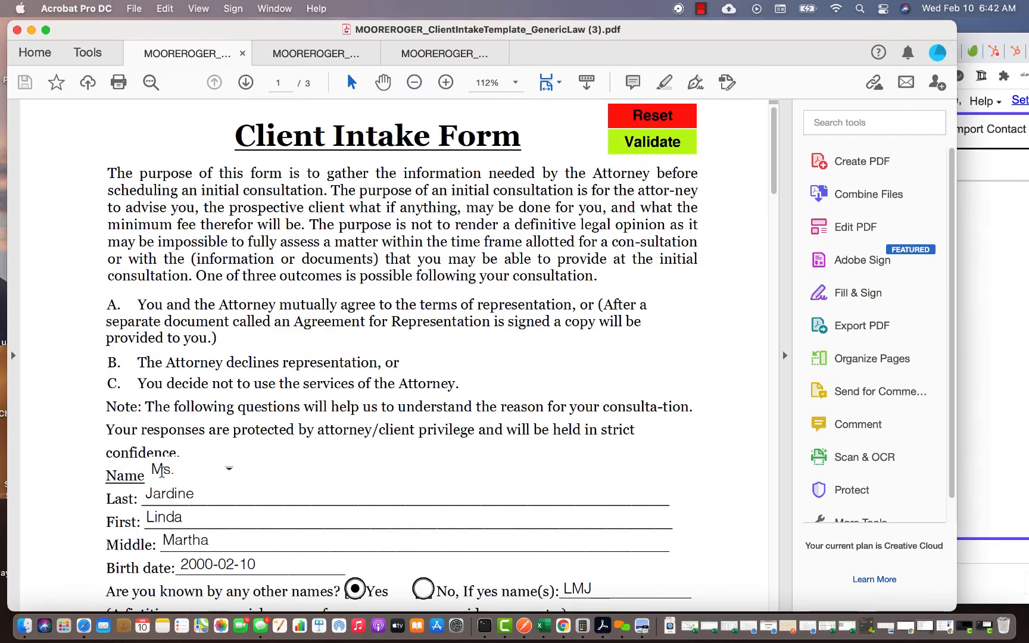
pyautogui.click(1005, 262)
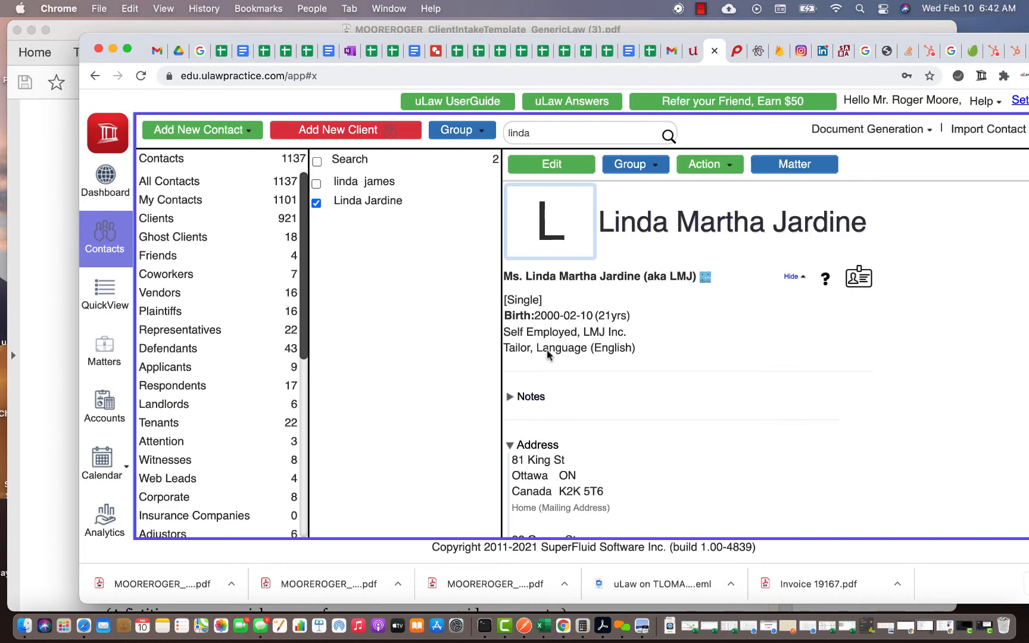
pyautogui.scroll(-5, 549, 372)
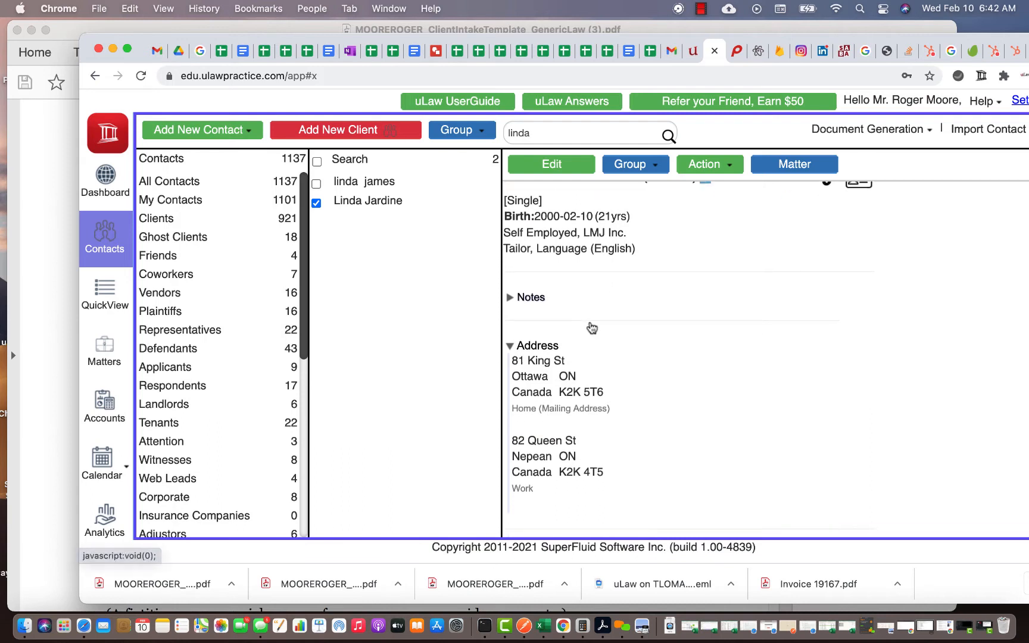
pyautogui.click(516, 274)
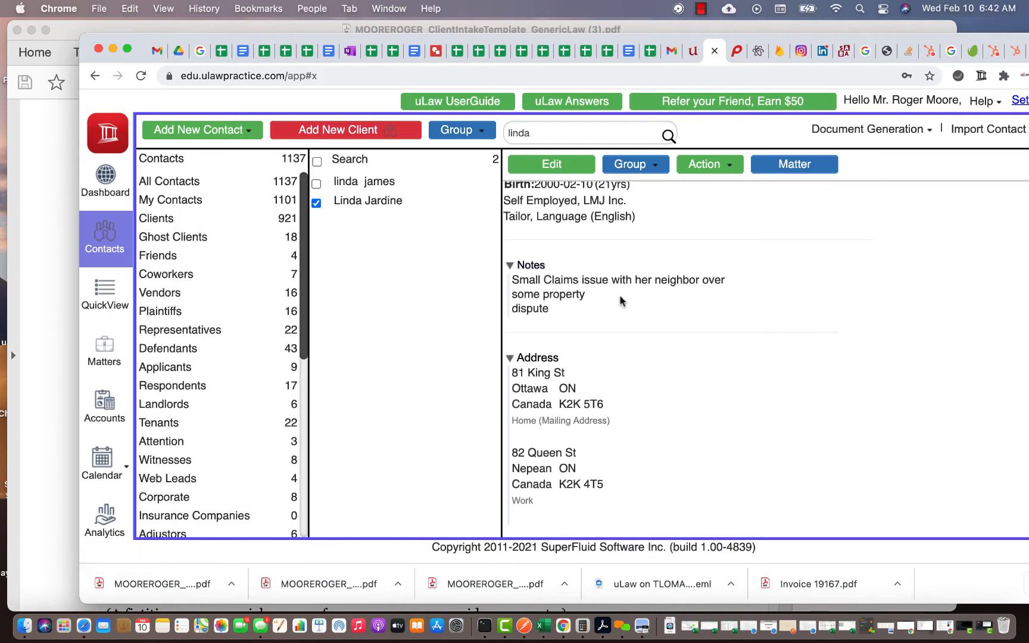
pyautogui.scroll(-4, 591, 339)
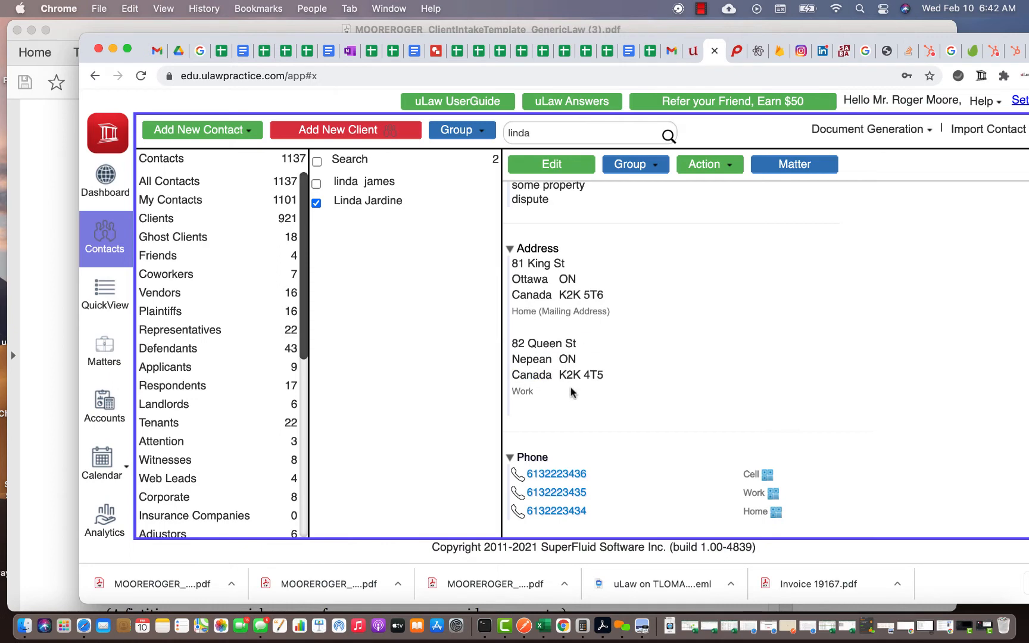
pyautogui.scroll(-2, 572, 392)
pyautogui.scroll(-2, 572, 392)
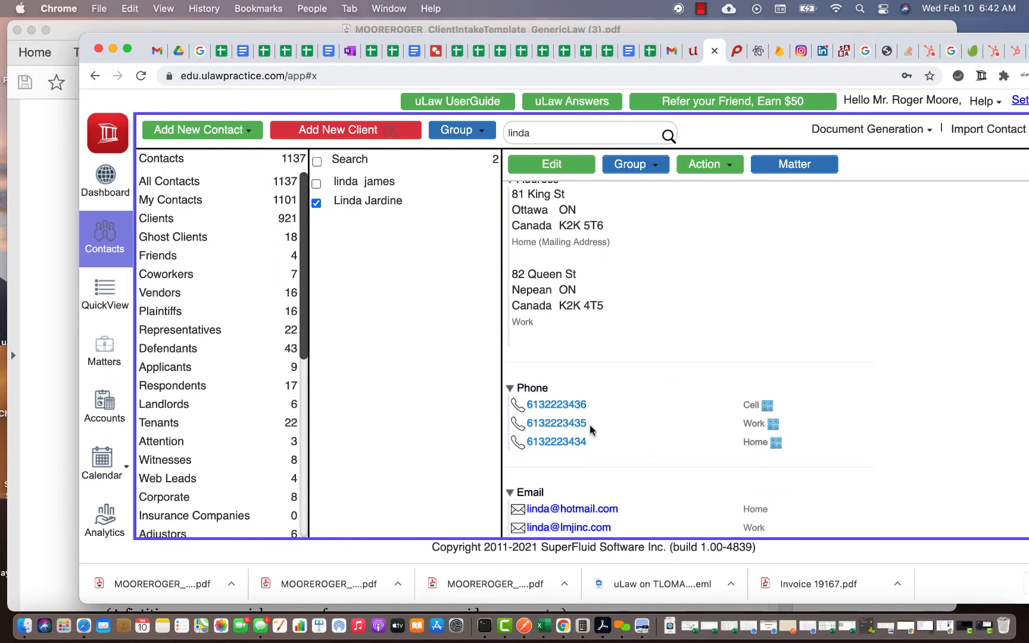
pyautogui.scroll(-1, 591, 430)
pyautogui.scroll(10, 646, 289)
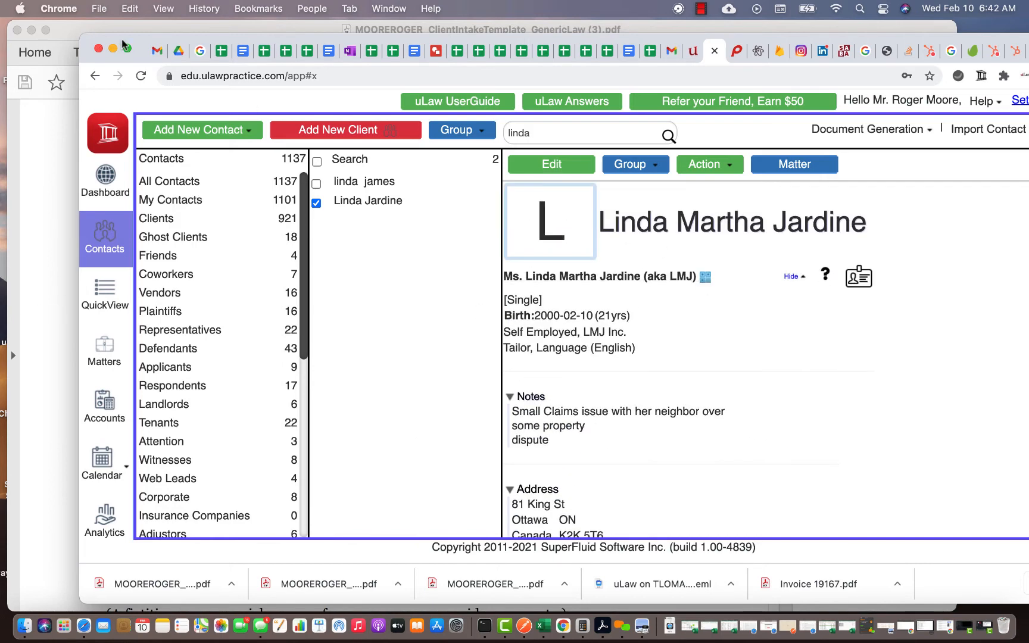
# - Save the imported client's uLaw contact, reaching a 95.54% score with only the fax number missing
pyautogui.moveTo(122, 41); pyautogui.dragTo(46, 38)
pyautogui.click(483, 164)
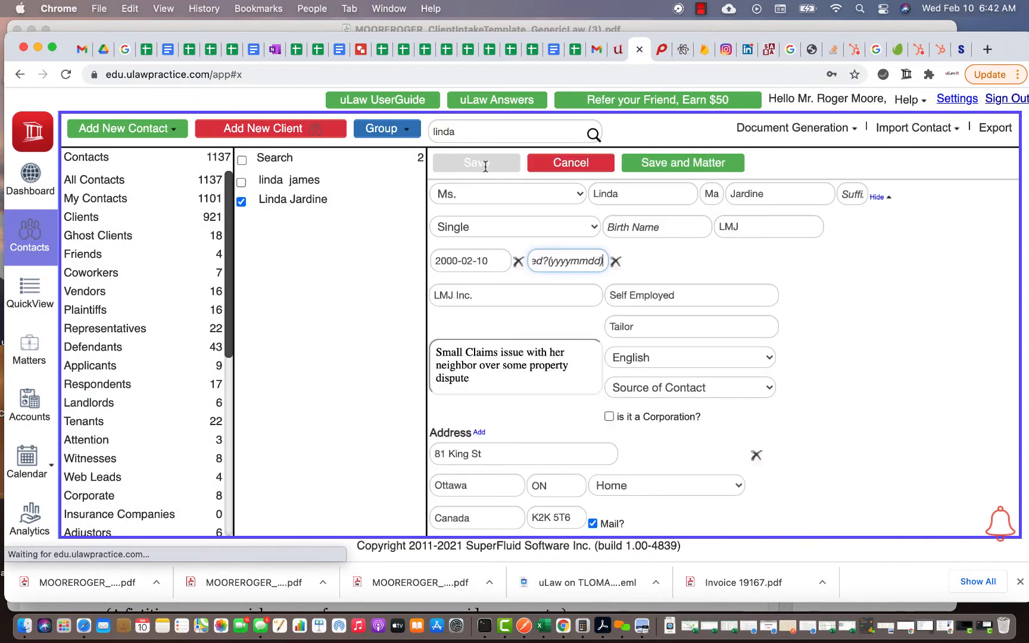
pyautogui.click(634, 198)
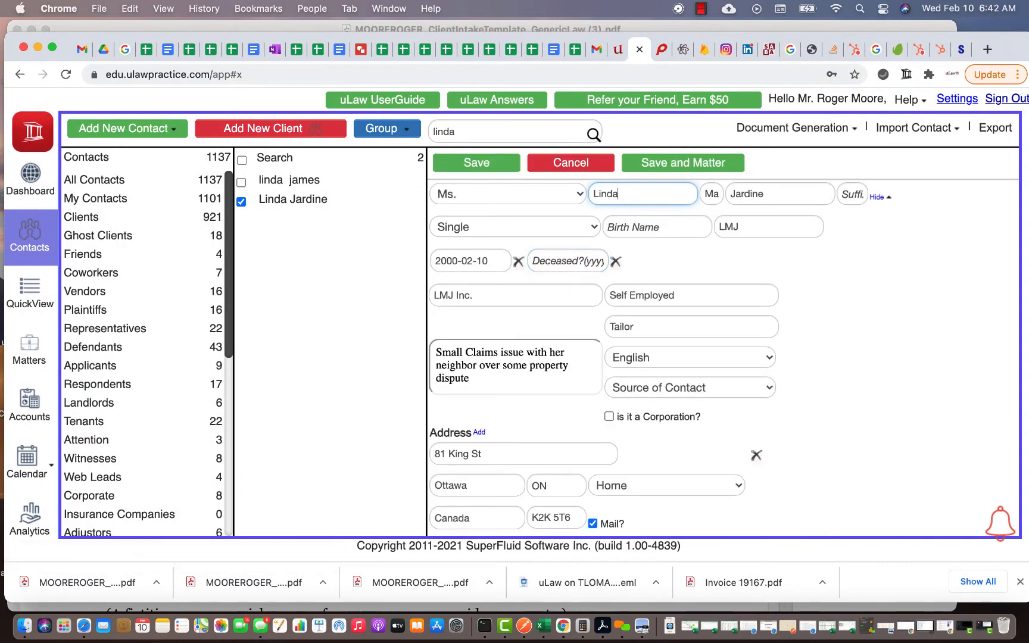
pyautogui.click(477, 165)
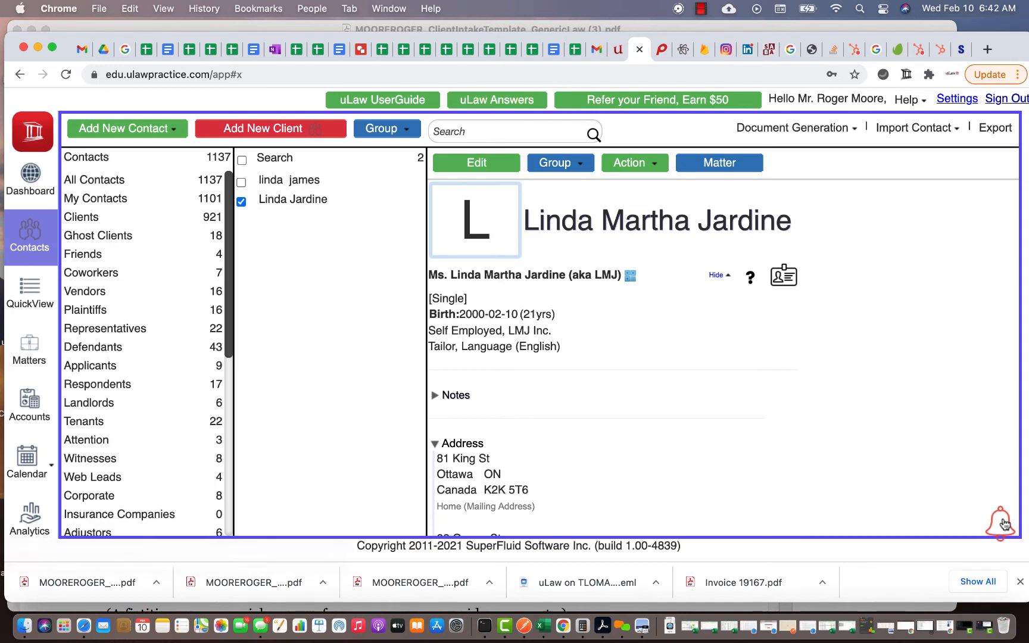
pyautogui.click(493, 171)
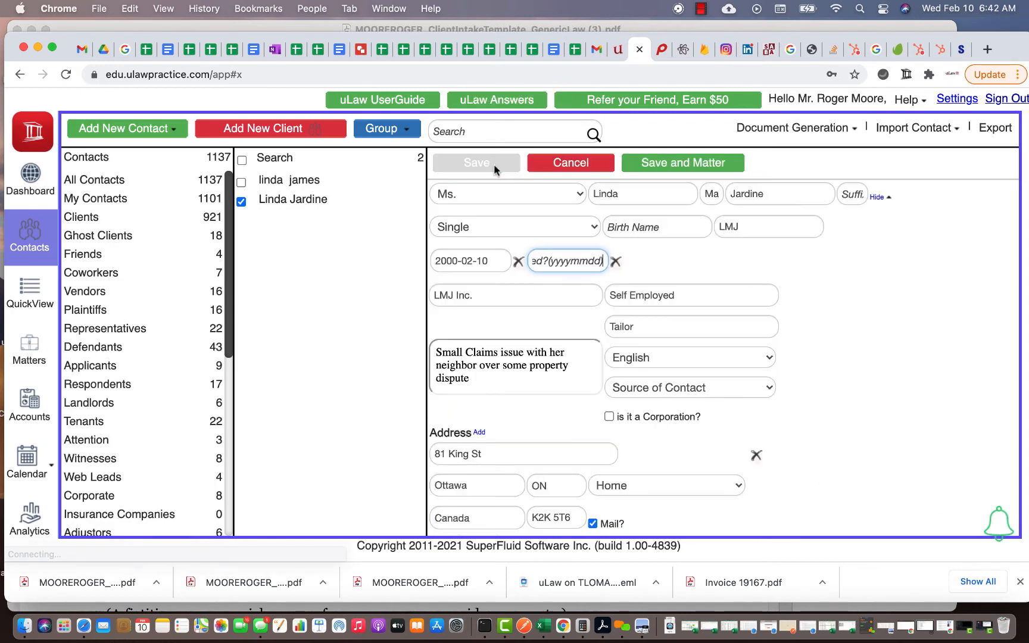
pyautogui.click(619, 197)
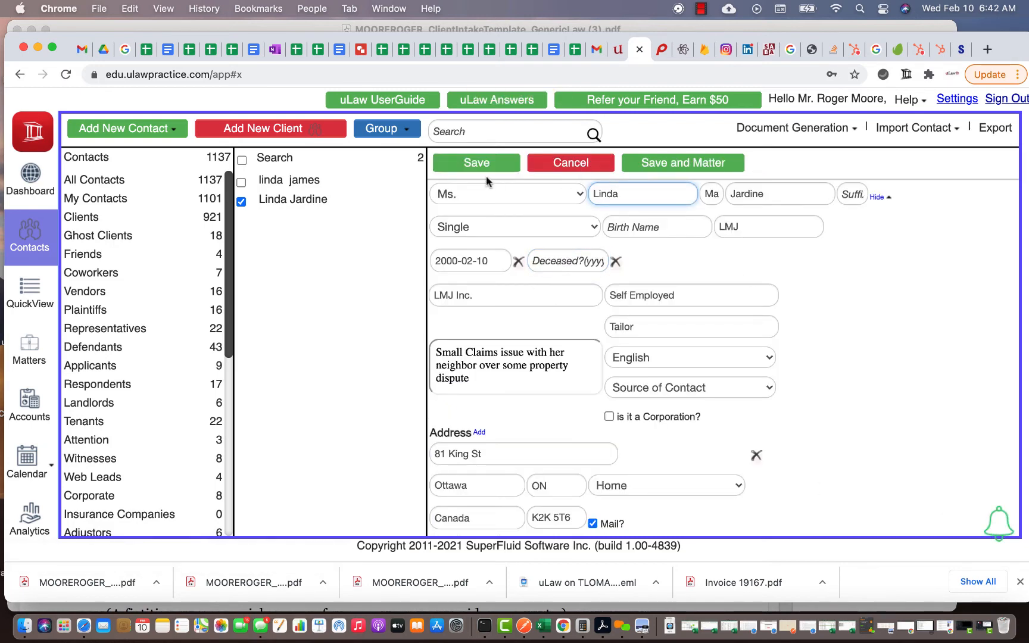
pyautogui.click(478, 162)
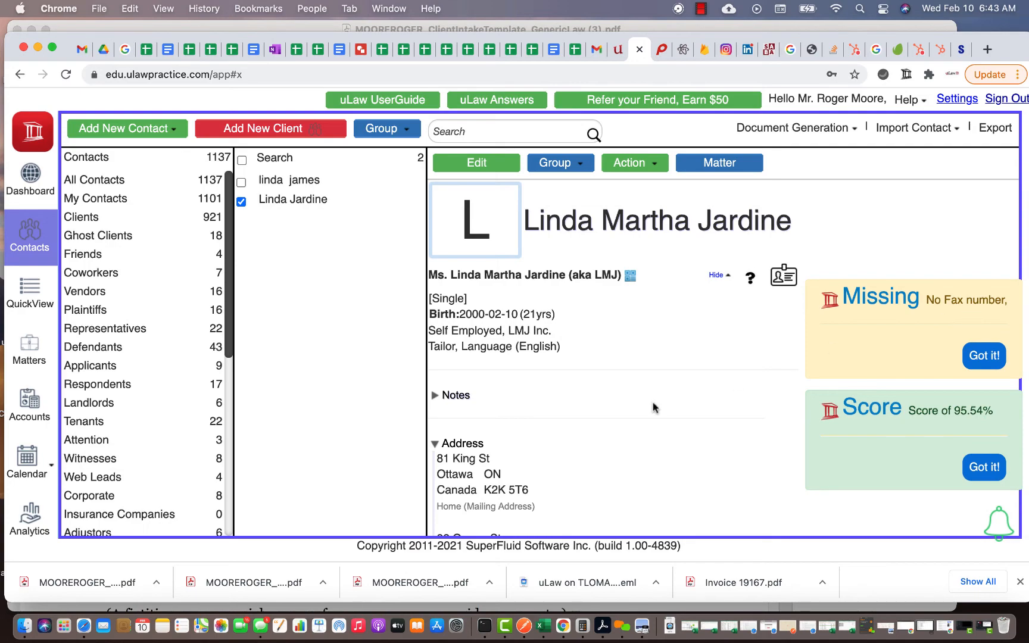
# - Scroll through the filled intake PDF in Acrobat to compare it with the saved contact
pyautogui.click(55, 30)
pyautogui.scroll(-3, 228, 300)
pyautogui.scroll(-10, 228, 300)
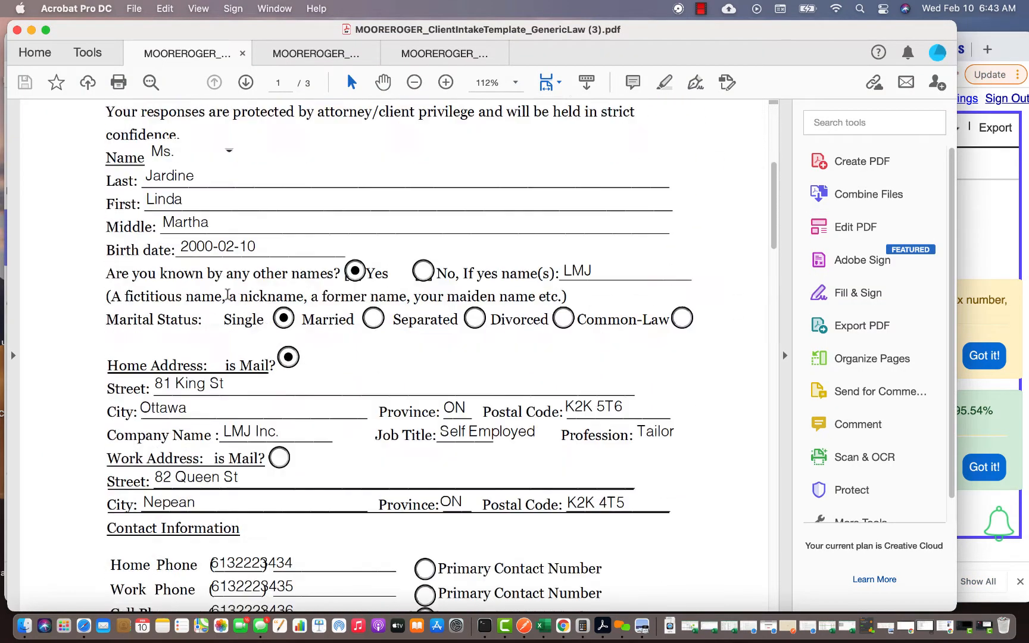
pyautogui.scroll(-10, 228, 294)
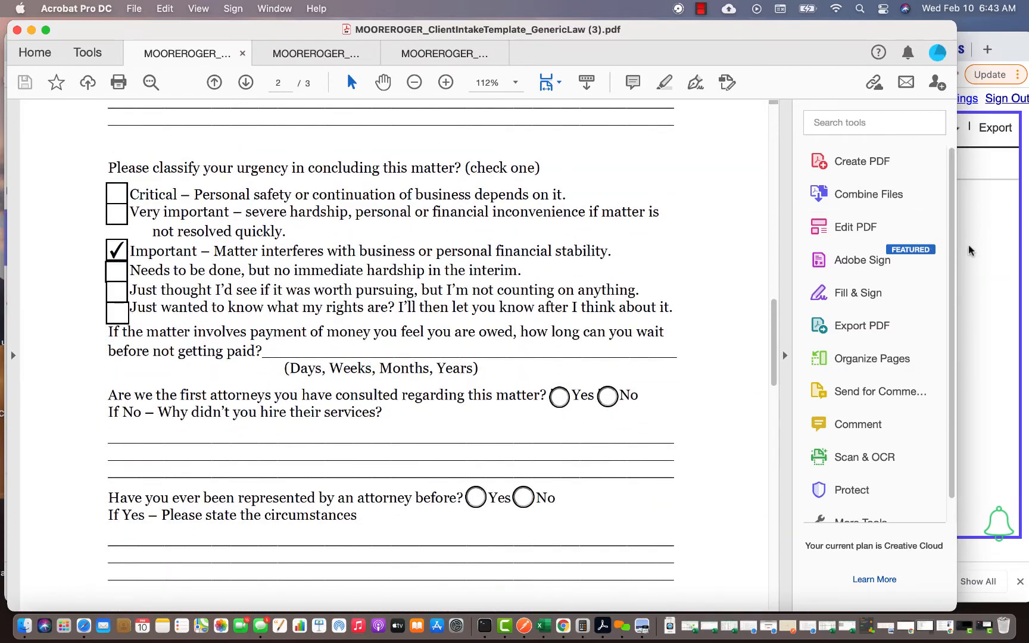
# - Back in the uLaw contact, open the Document Generation list of available documents
pyautogui.press('super+Tab')
pyautogui.scroll(-5, 708, 371)
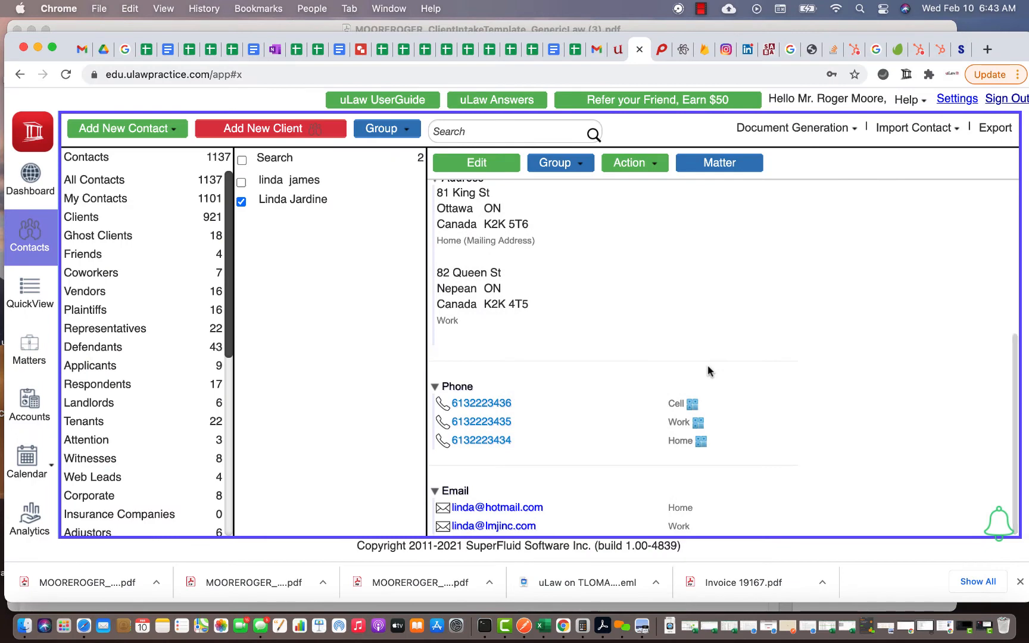
pyautogui.scroll(5, 708, 365)
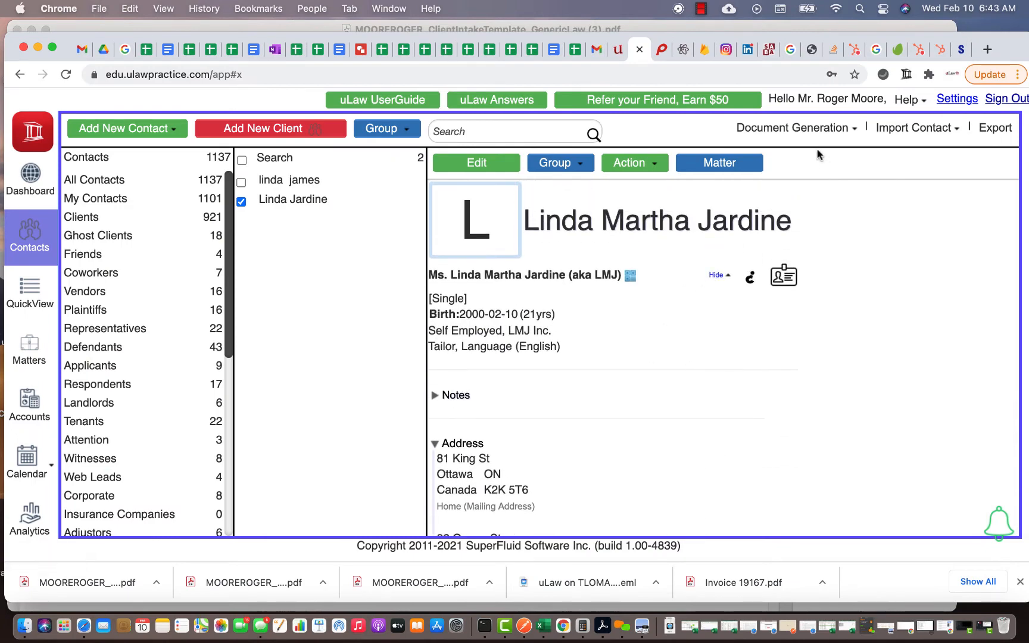
pyautogui.click(816, 128)
pyautogui.scroll(-1, 775, 444)
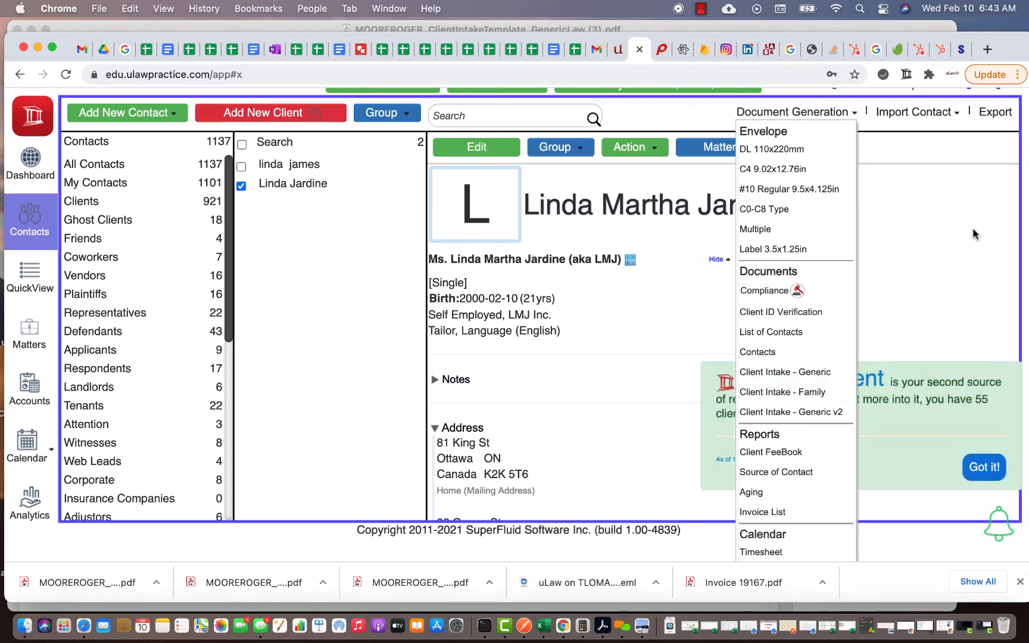
# - Dismiss the notice and pick Client Intake - Generic v2 from Document Generation
pyautogui.click(931, 275)
pyautogui.click(978, 474)
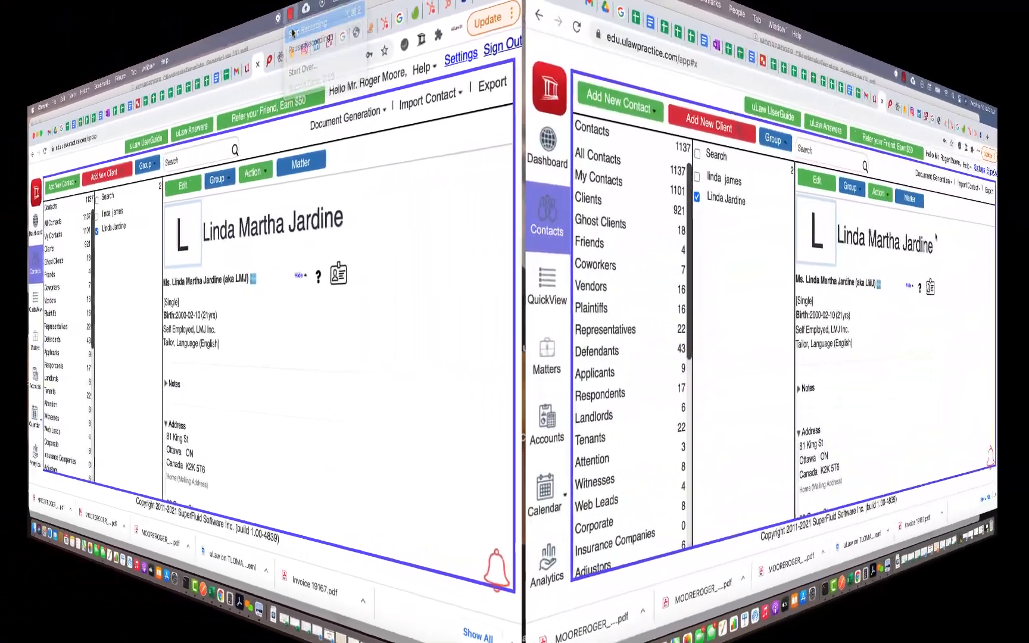
pyautogui.click(934, 177)
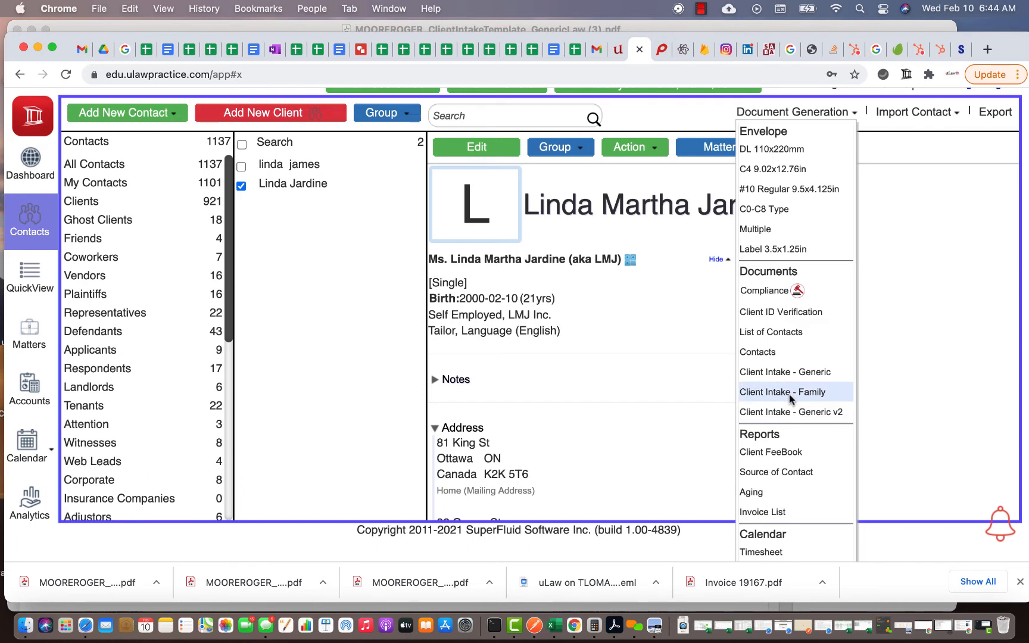
pyautogui.click(792, 412)
# - Download the generated intake form and open the PDF from the Downloads stack
pyautogui.click(541, 347)
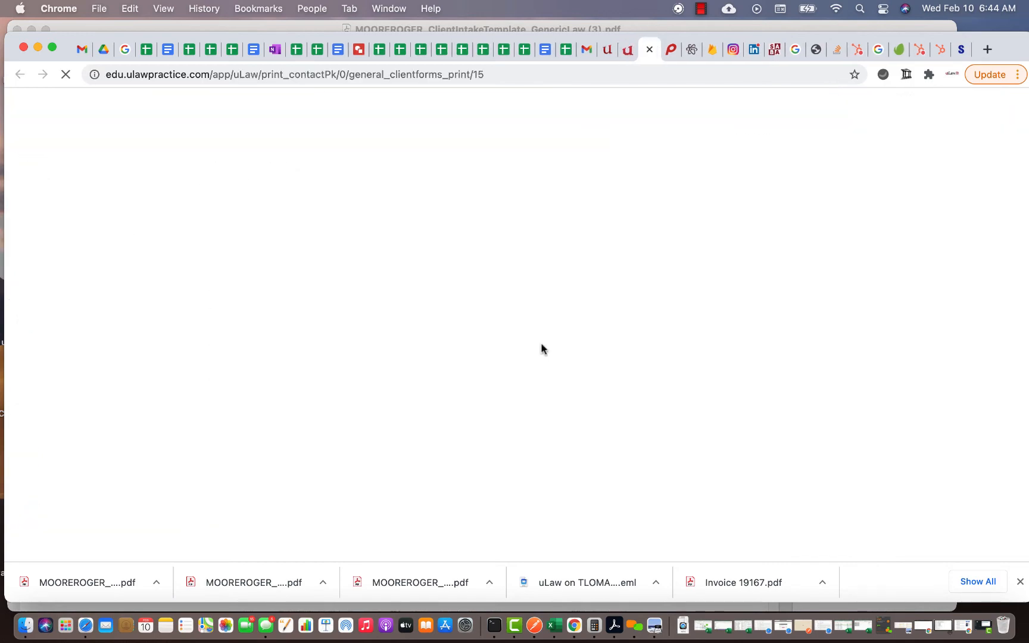
pyautogui.click(684, 624)
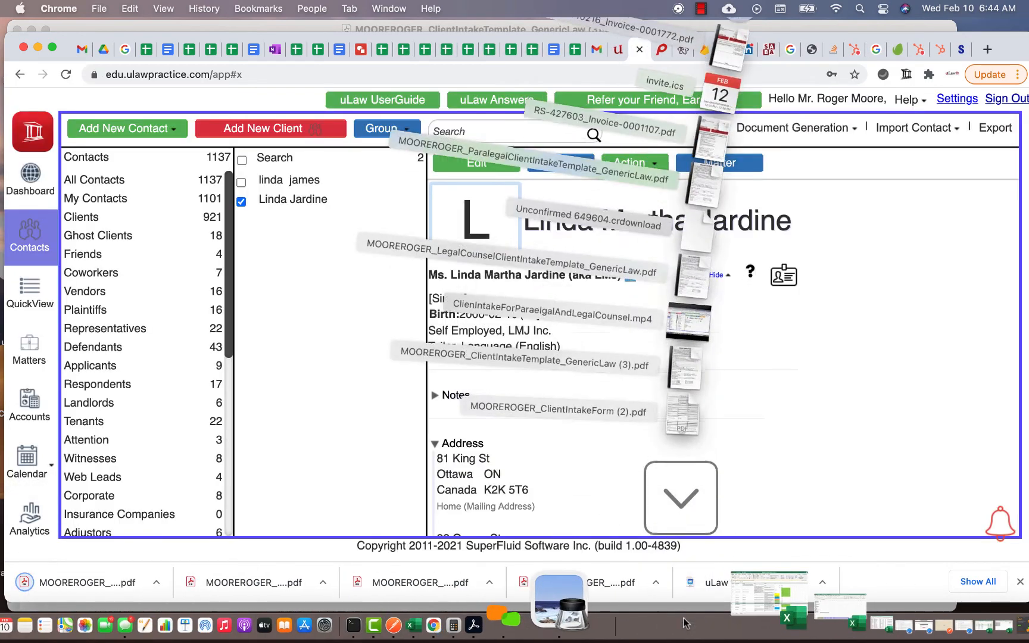
pyautogui.click(718, 513)
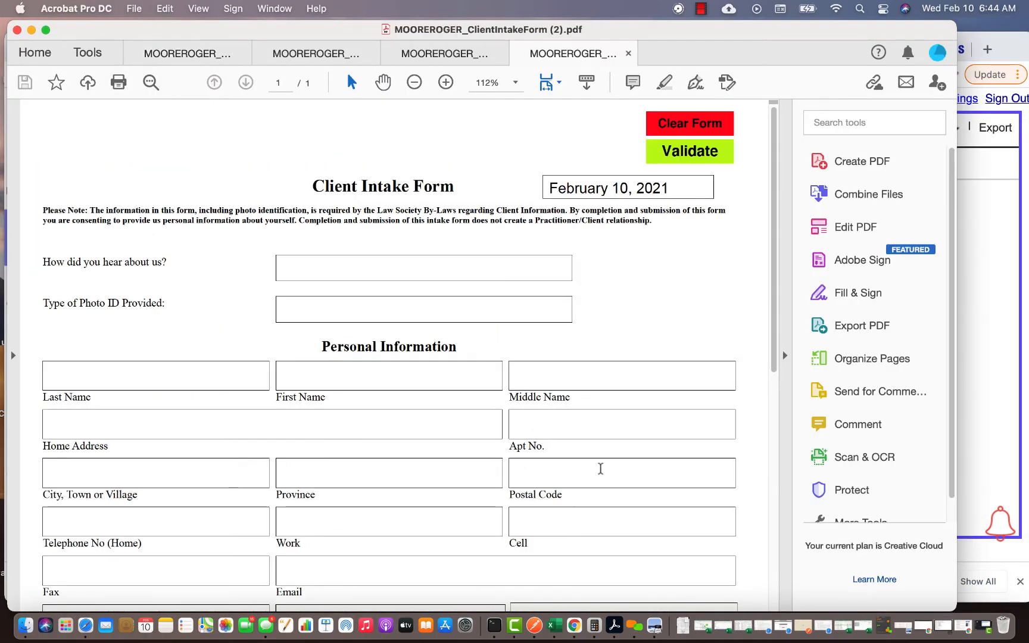
# - Validate the blank intake form, flagging Last Name, First Name and Email as required
pyautogui.scroll(-3, 423, 362)
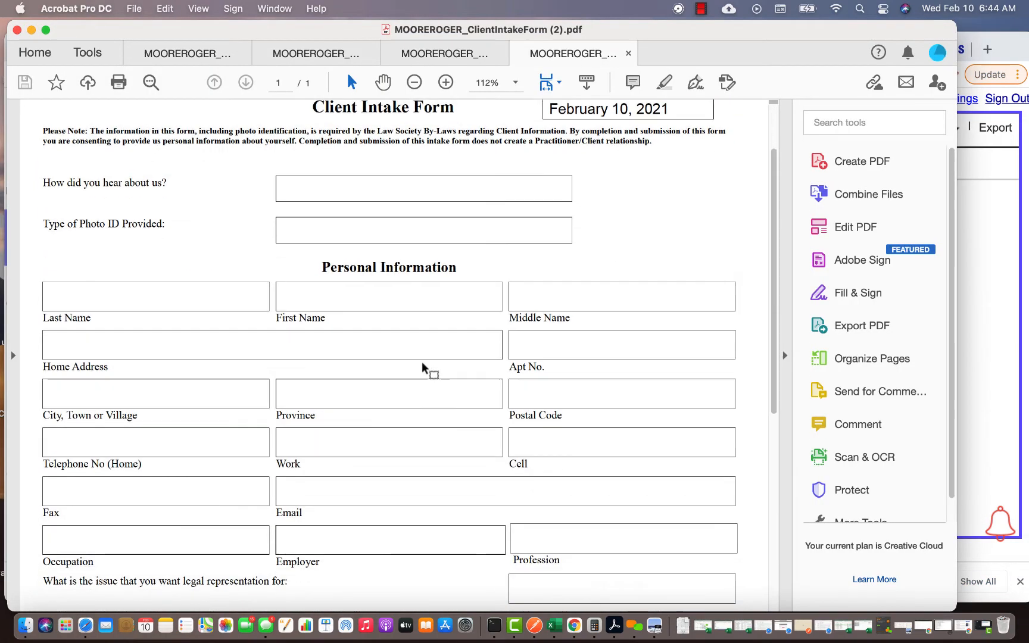
pyautogui.scroll(3, 414, 335)
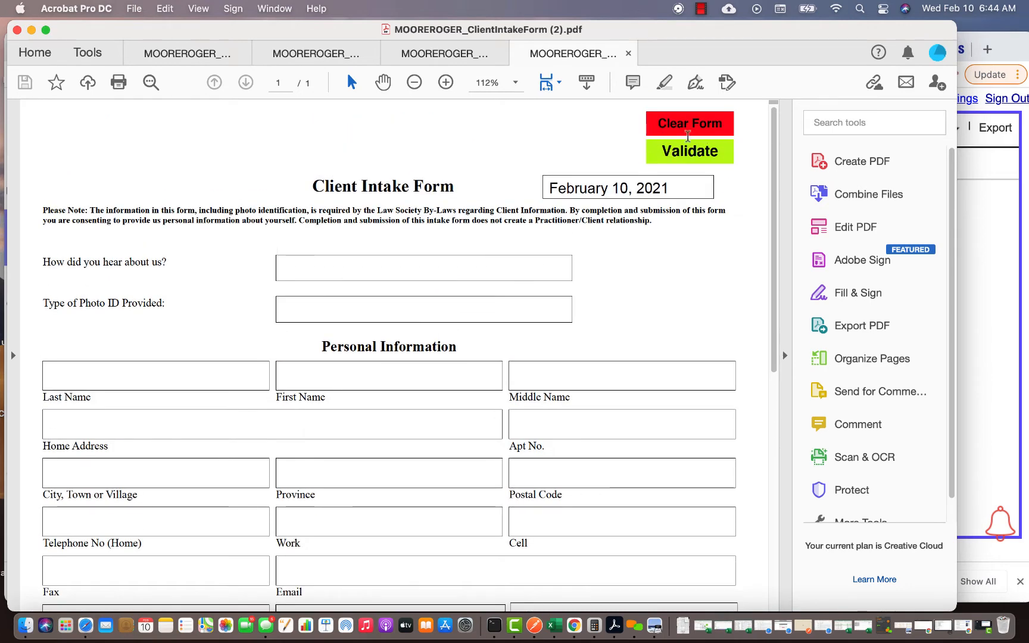
pyautogui.click(689, 150)
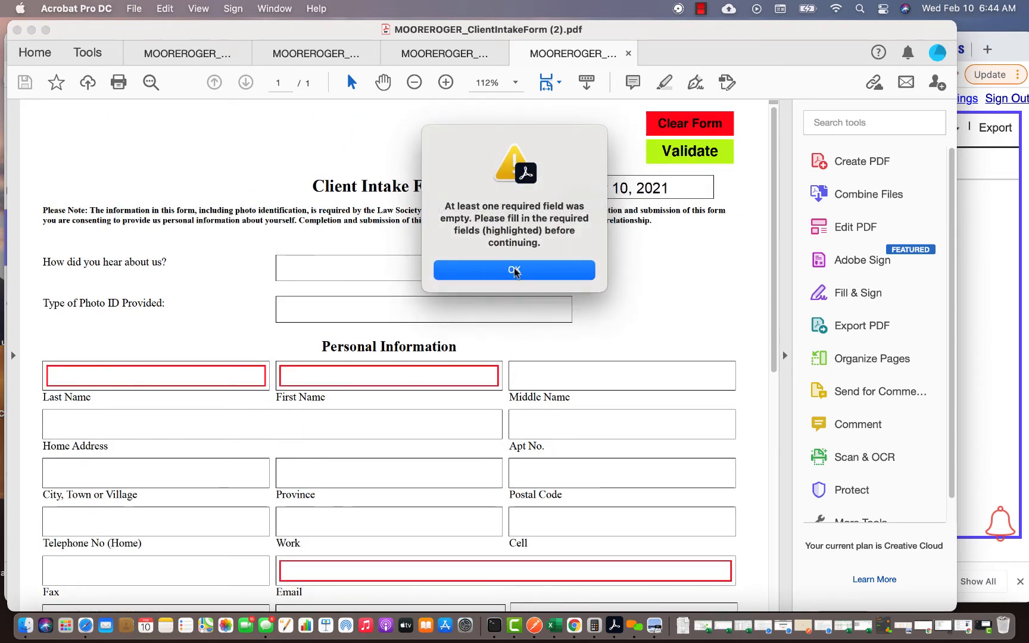
pyautogui.click(515, 271)
# - Review the empty client fields in the generated form, then return to the uLaw contact
pyautogui.scroll(-5, 661, 255)
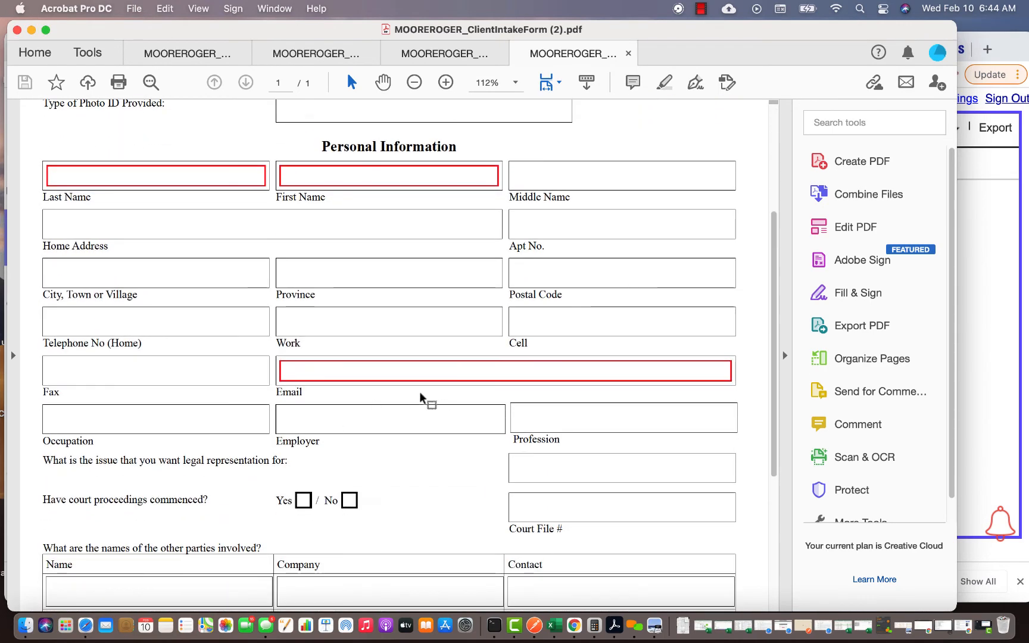
pyautogui.scroll(-5, 420, 398)
pyautogui.scroll(6, 413, 399)
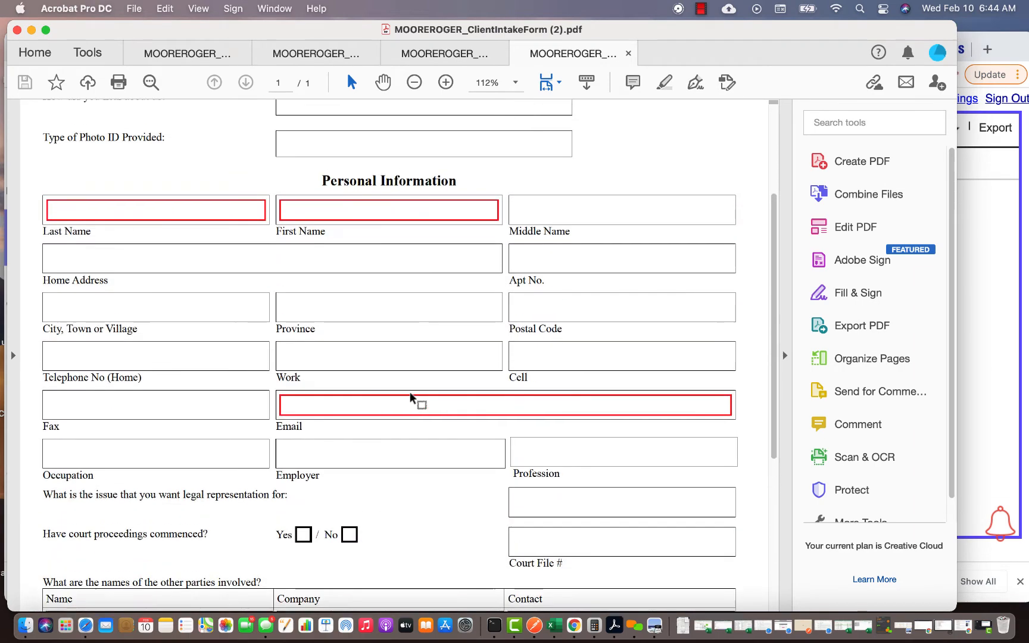
pyautogui.scroll(1, 411, 397)
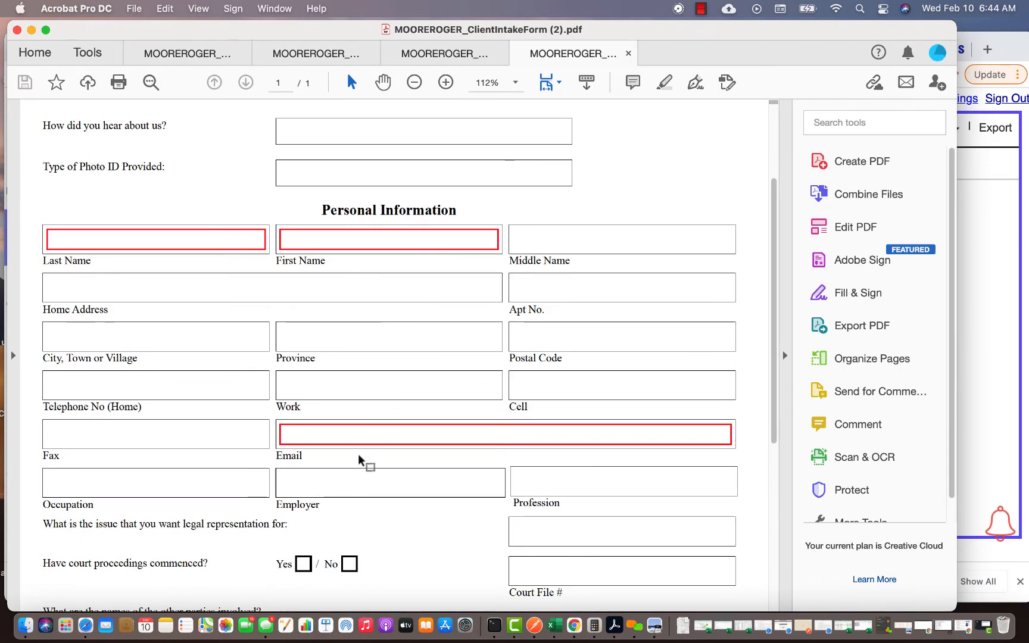
pyautogui.scroll(3, 360, 460)
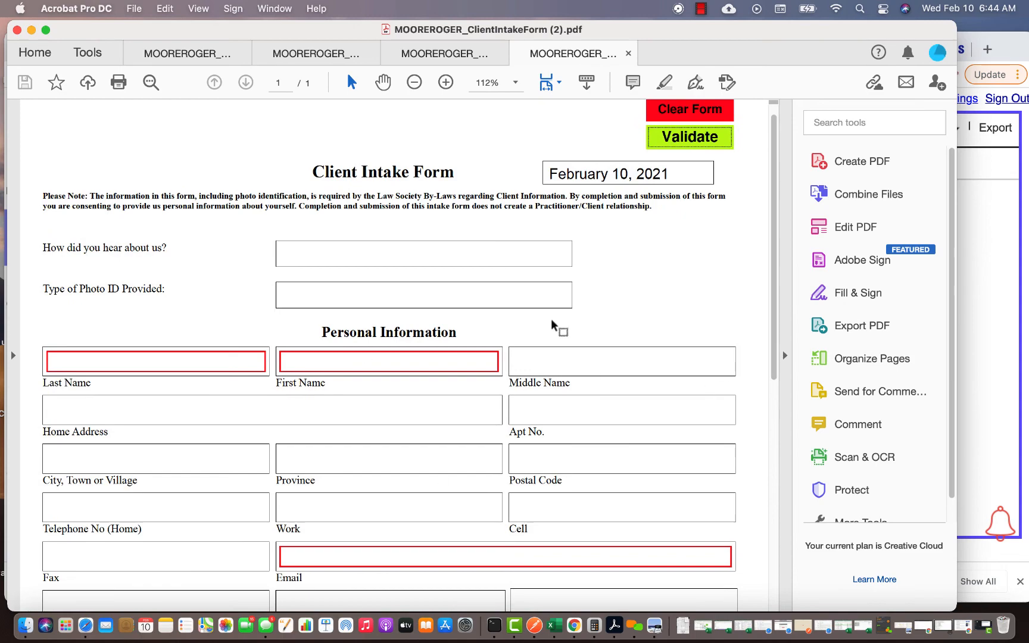
pyautogui.scroll(-10, 333, 452)
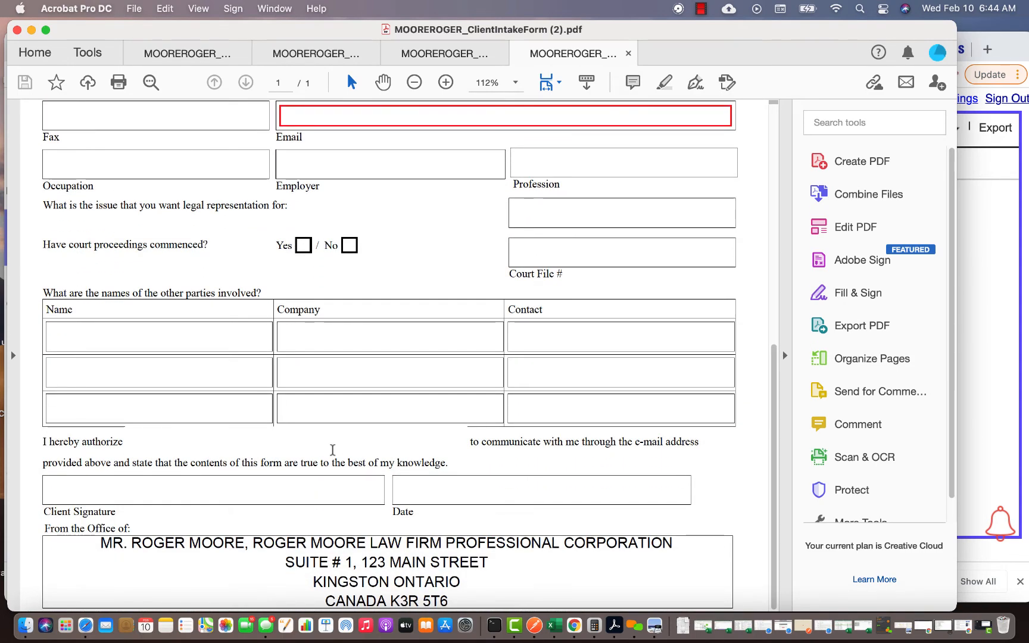
pyautogui.scroll(3, 333, 450)
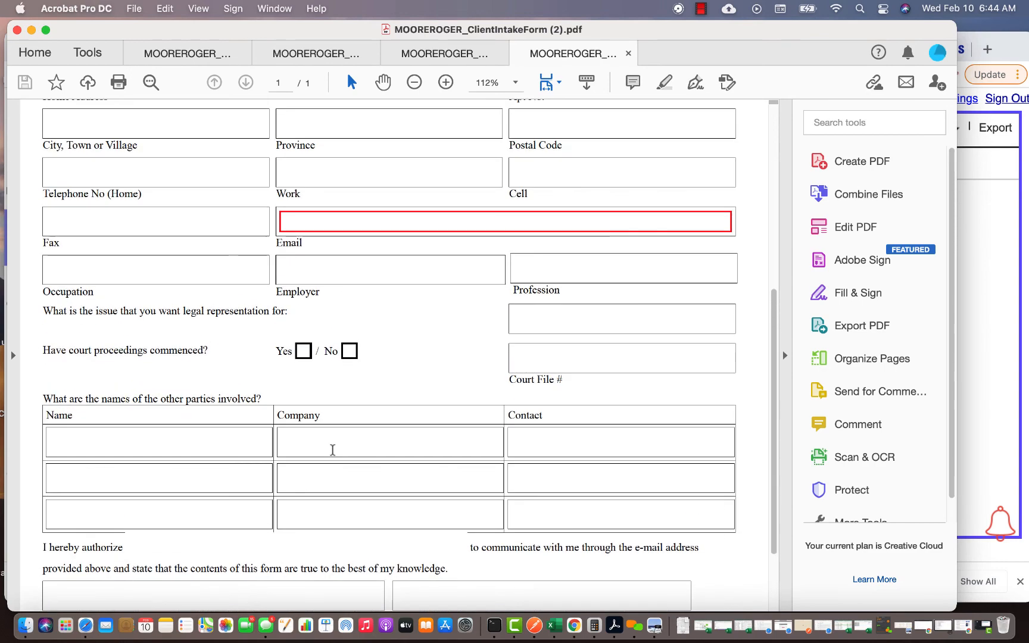
pyautogui.scroll(8, 333, 450)
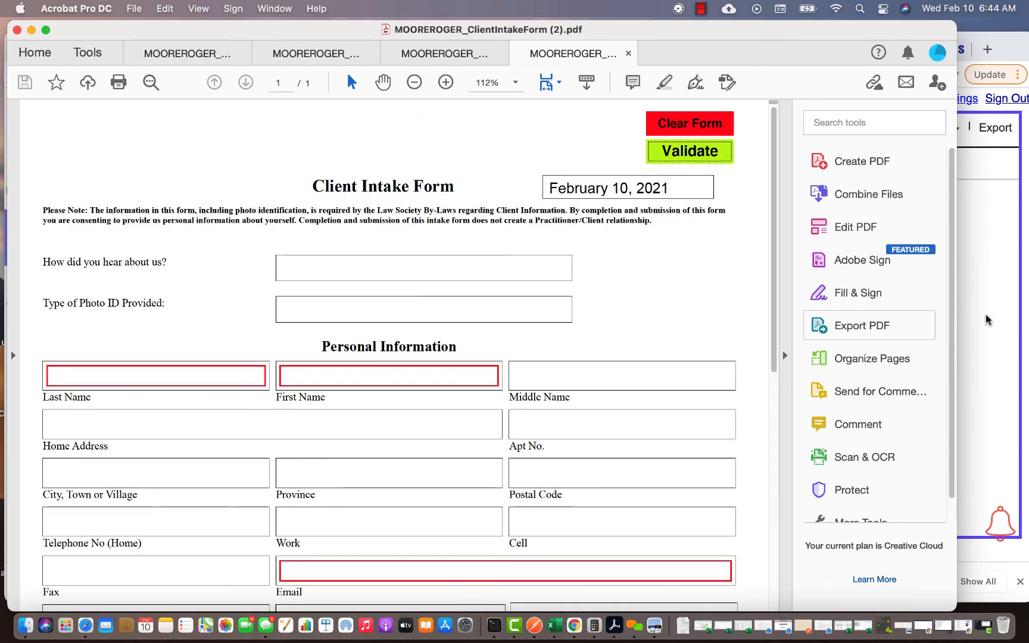
pyautogui.click(988, 320)
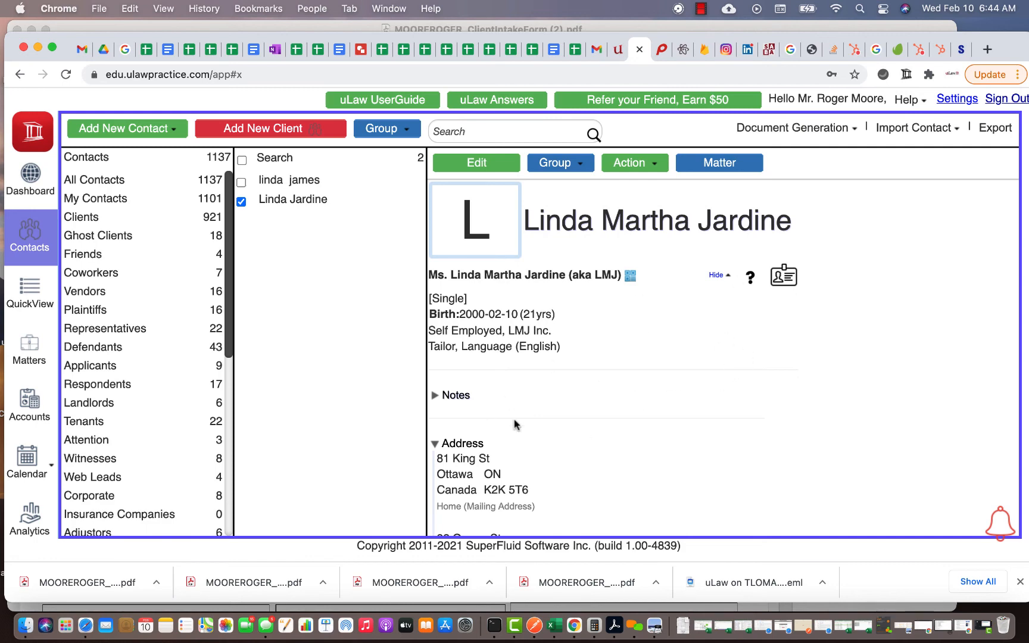
# - Review the contact's addresses, phone numbers and emails, then return to the blank intake form in Acrobat
pyautogui.scroll(-5, 515, 424)
pyautogui.scroll(5, 515, 424)
pyautogui.scroll(-5, 514, 419)
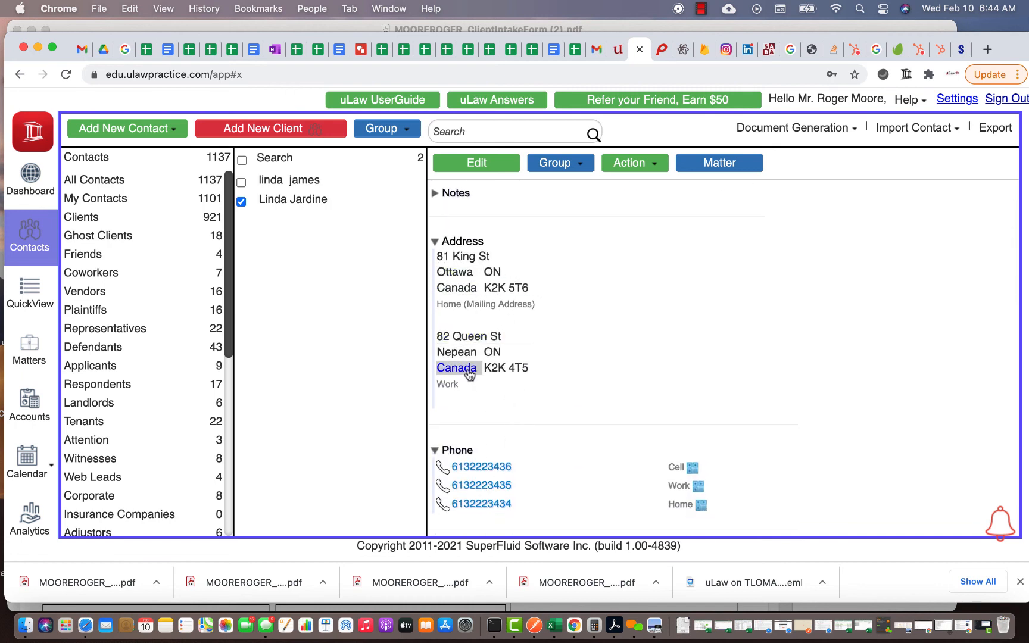
pyautogui.scroll(-2, 469, 374)
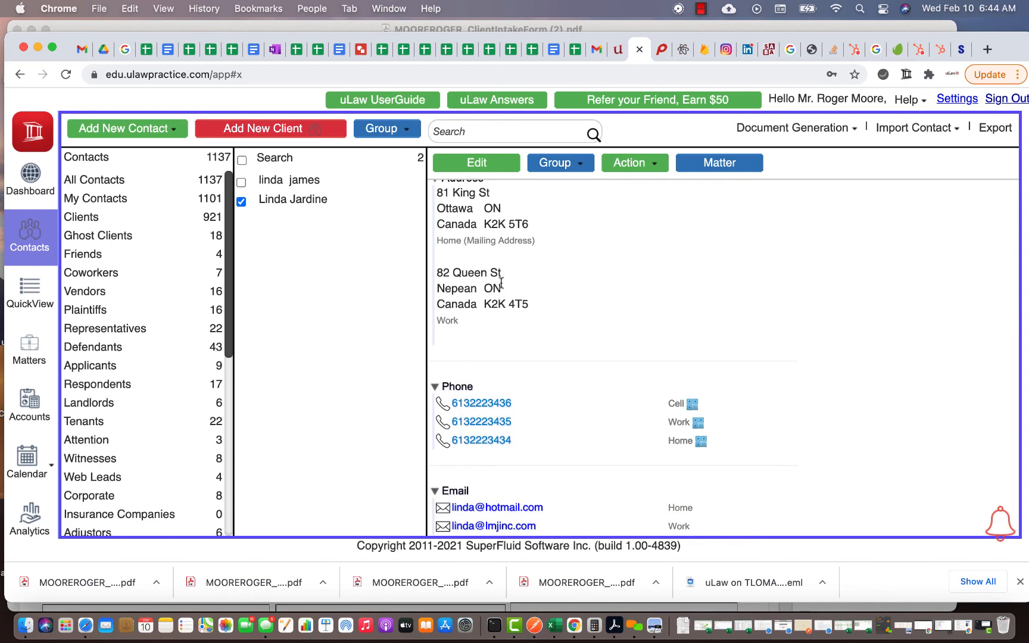
pyautogui.click(135, 24)
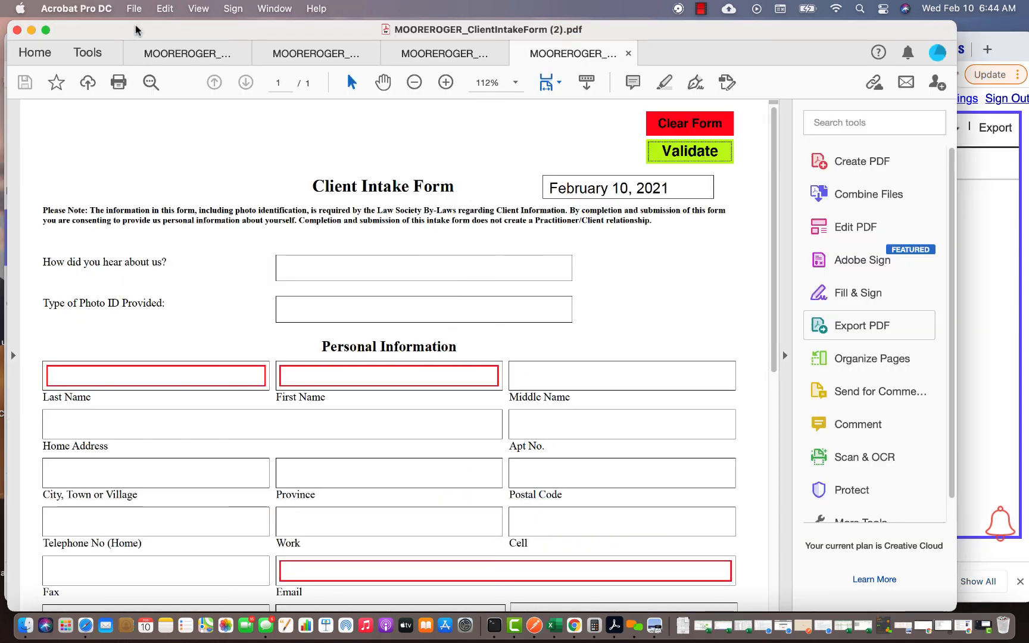
pyautogui.scroll(-5, 378, 340)
pyautogui.scroll(-4, 377, 340)
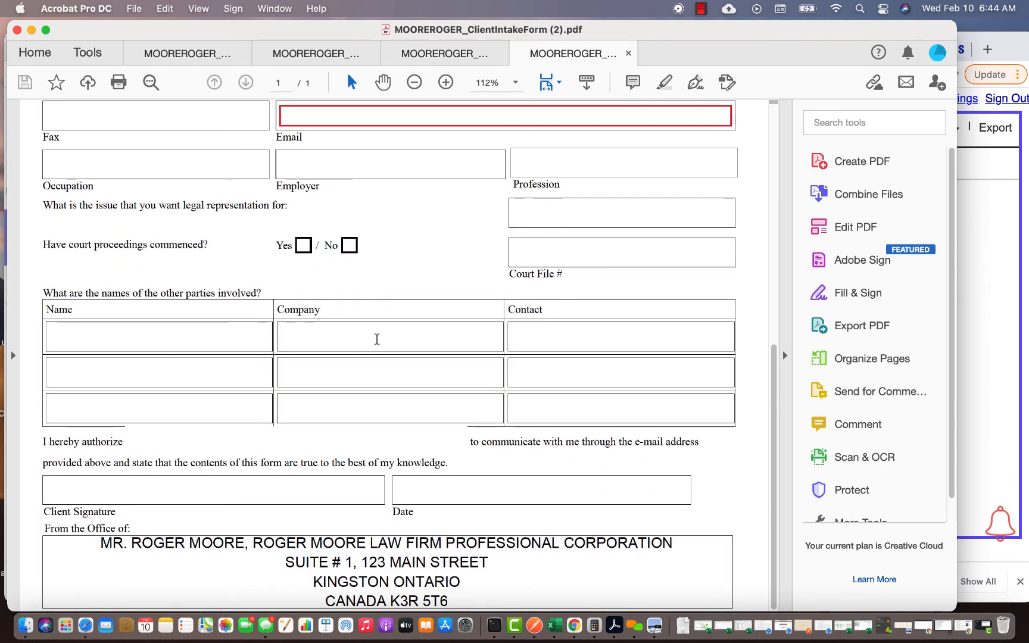
pyautogui.scroll(9, 377, 340)
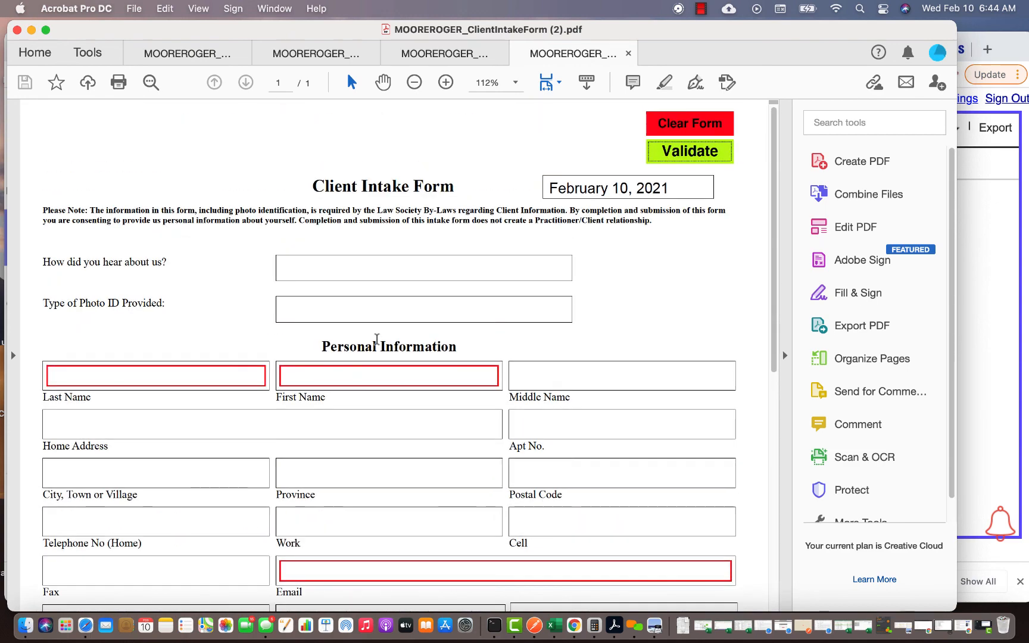
pyautogui.click(701, 8)
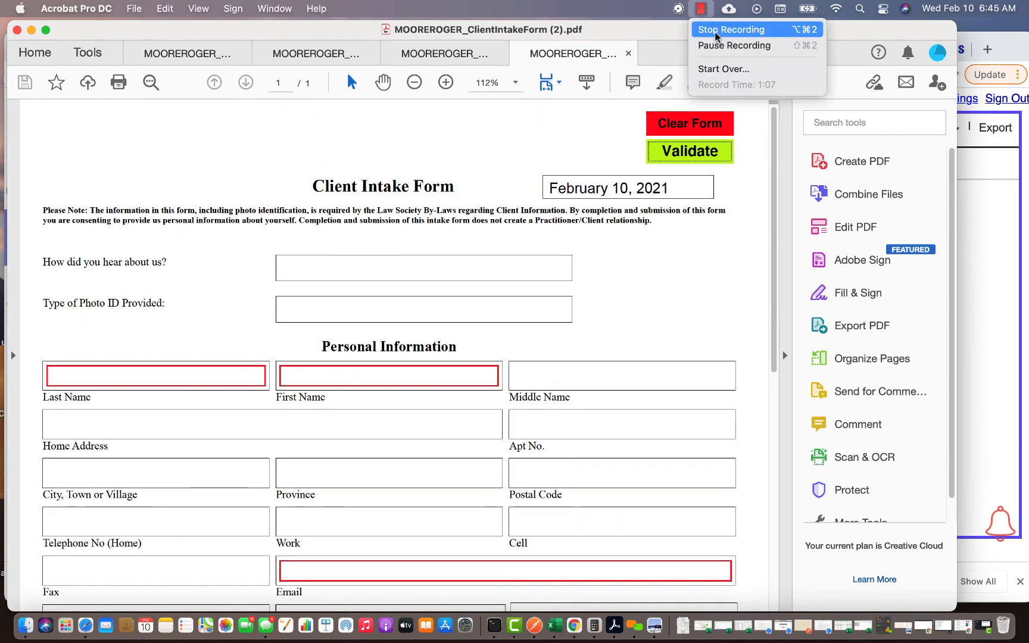